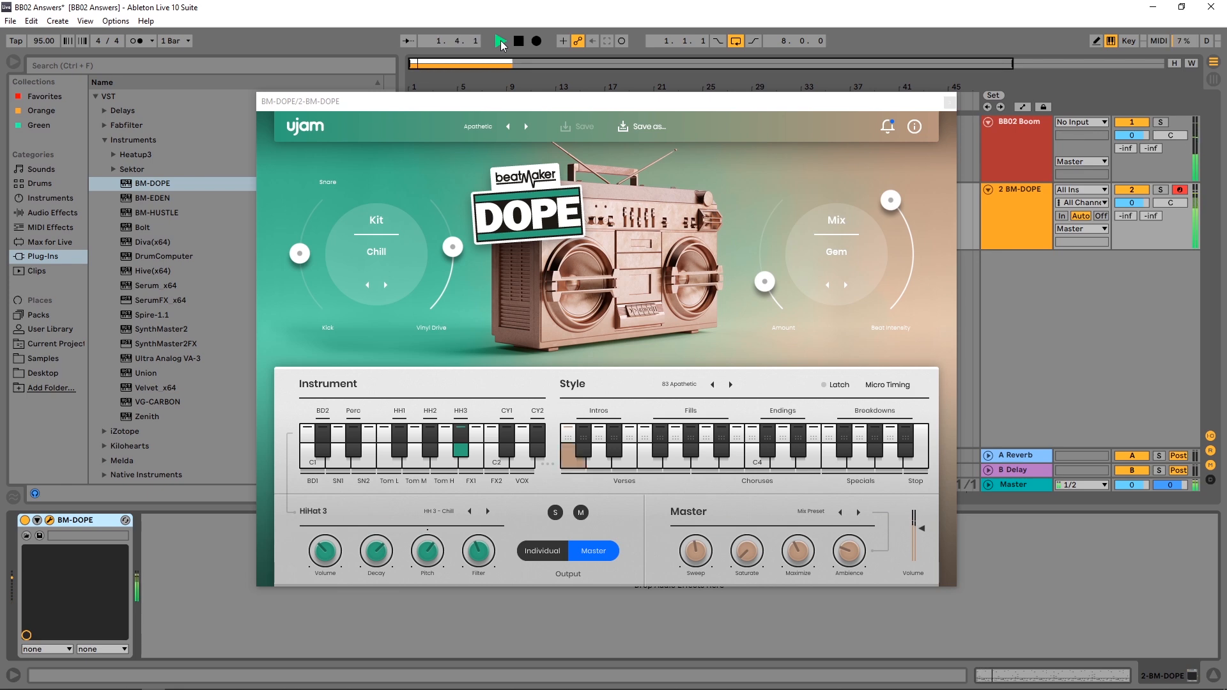
- Stop playback and view the factory preset categories without choosing a different preset
{"action": "key", "text": "space"}
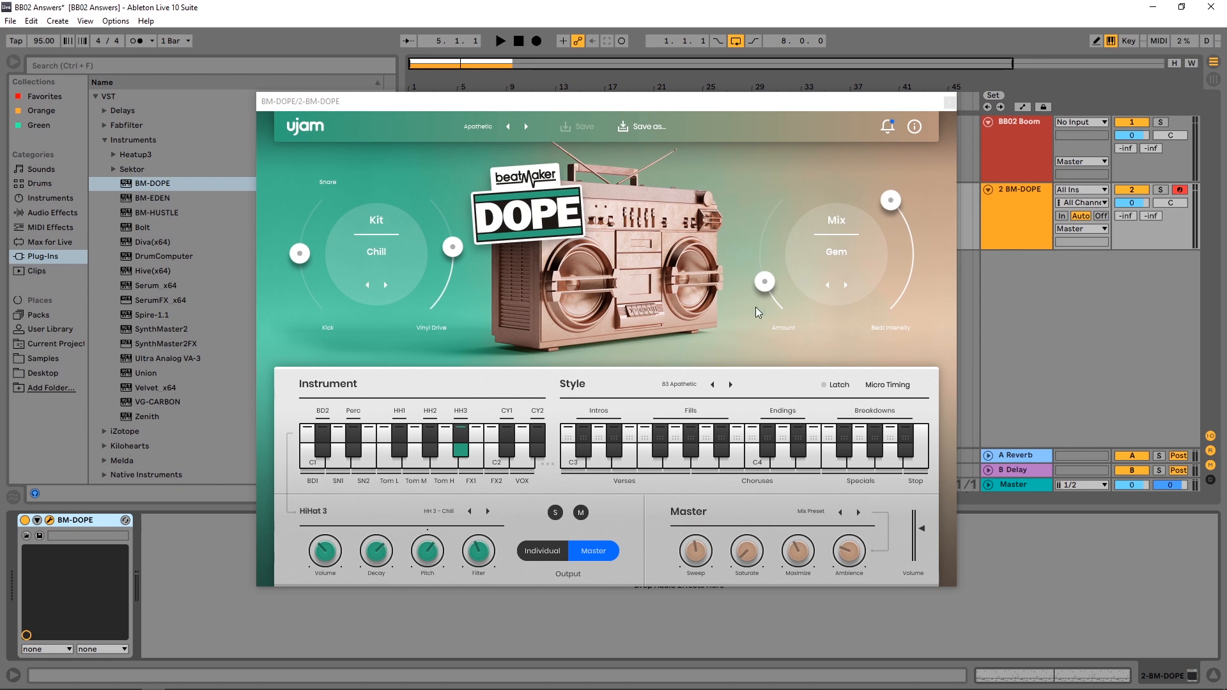
{"action": "left_click", "coordinate": [479, 126]}
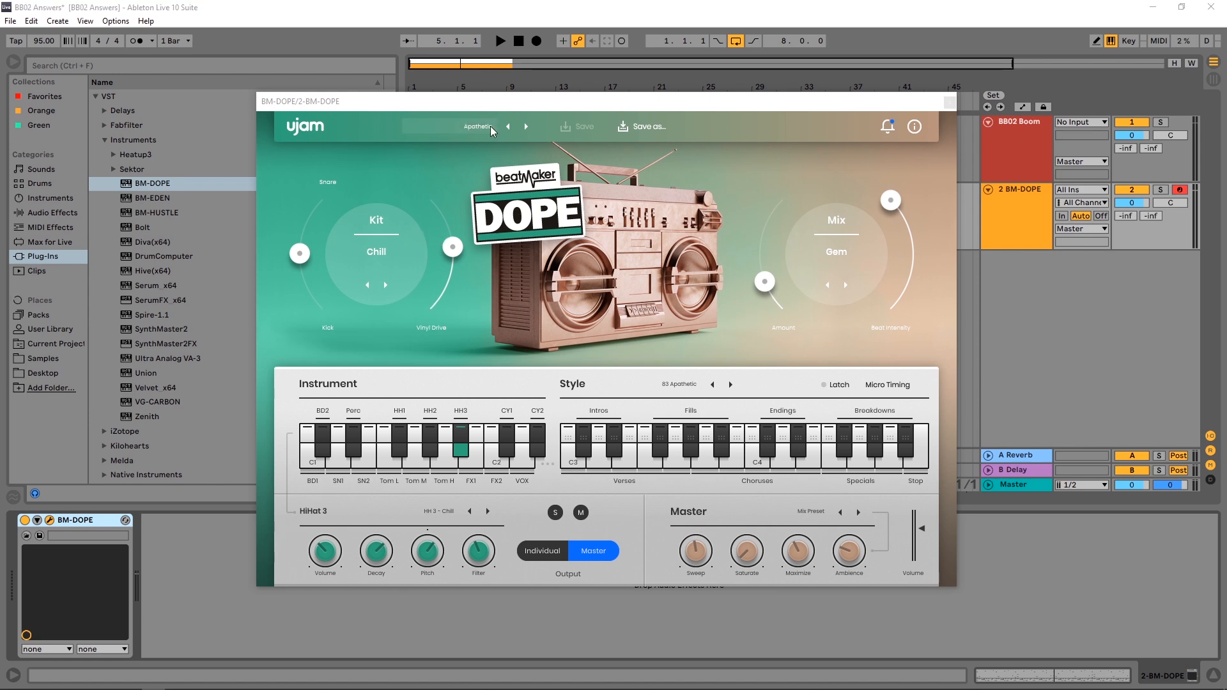
{"action": "mouse_move", "coordinate": [481, 141]}
{"action": "mouse_move", "coordinate": [549, 143]}
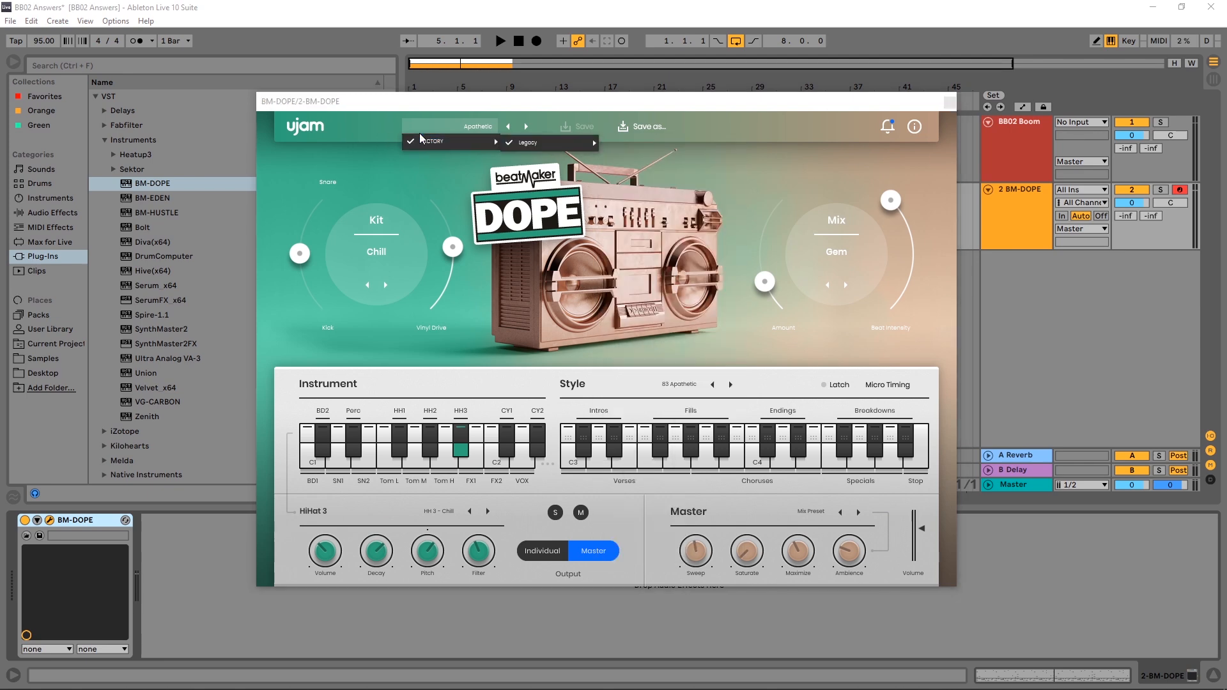
{"action": "left_click", "coordinate": [379, 165]}
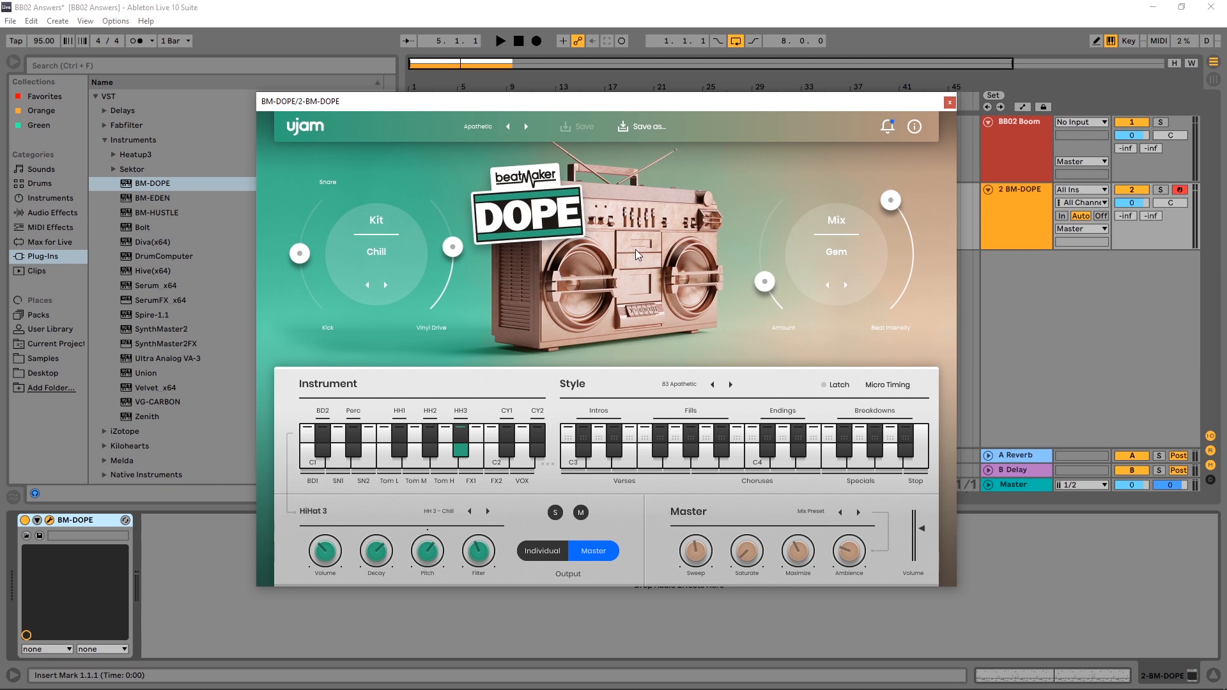
- Switch the drum kit to Bangin and audition it with a short playback of the song
{"action": "left_click", "coordinate": [383, 250]}
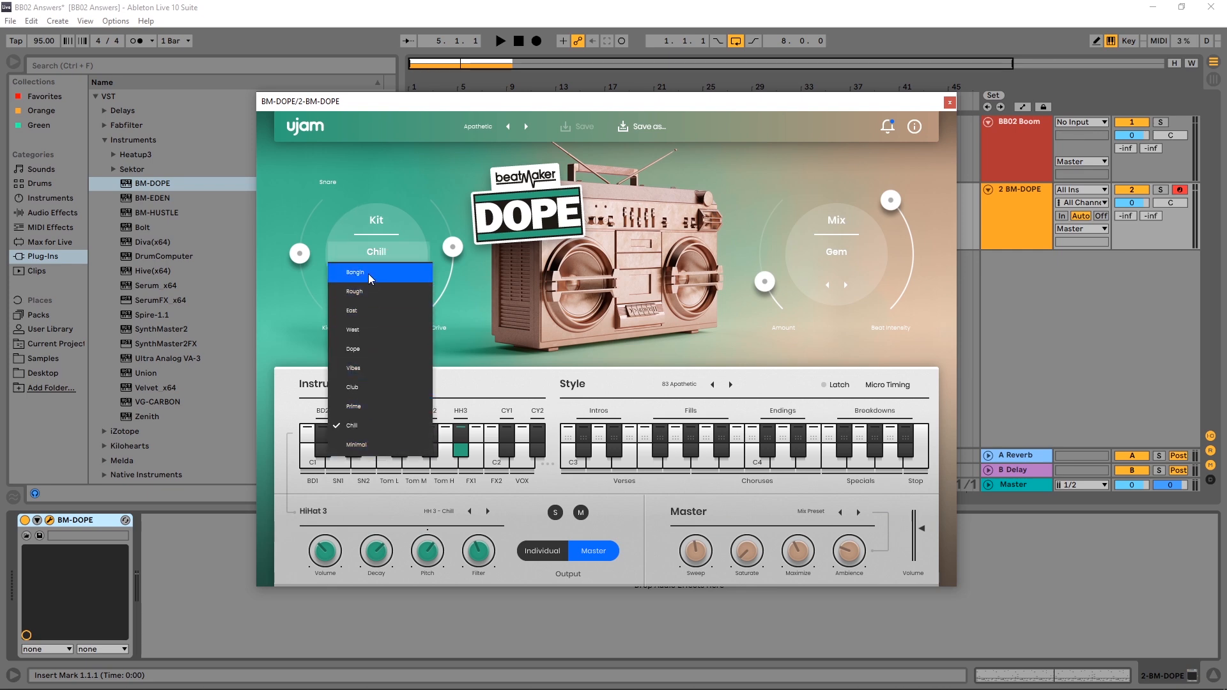
{"action": "left_click", "coordinate": [368, 274]}
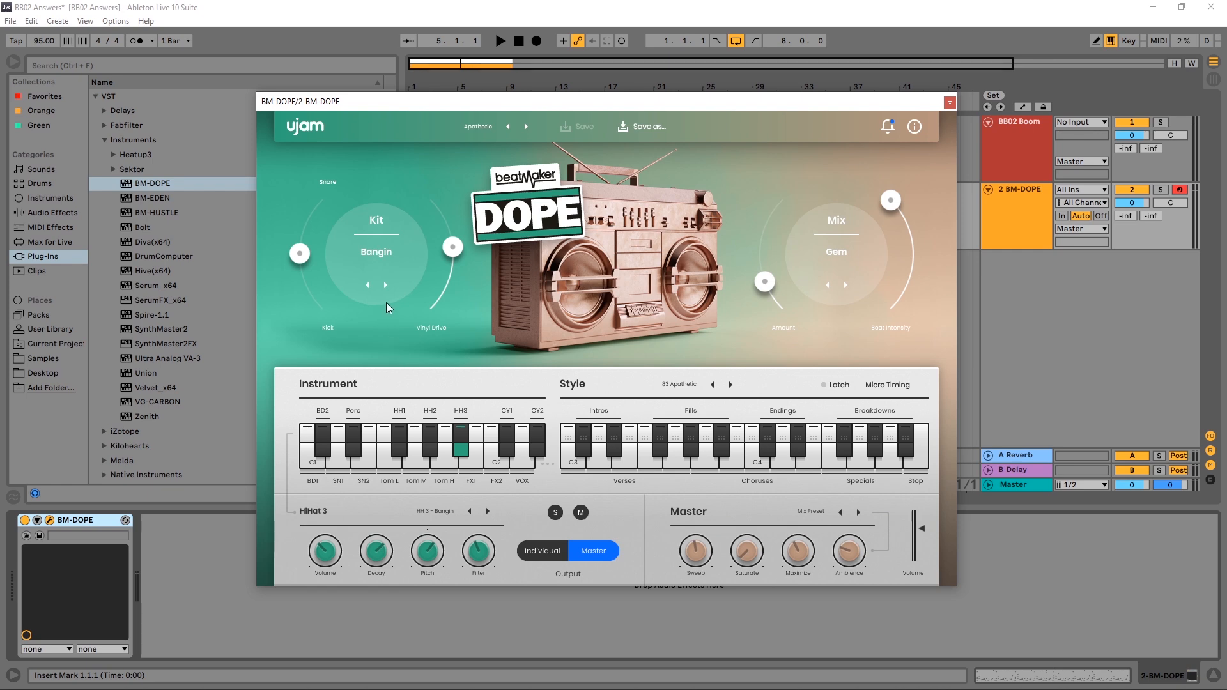
{"action": "key", "text": "space"}
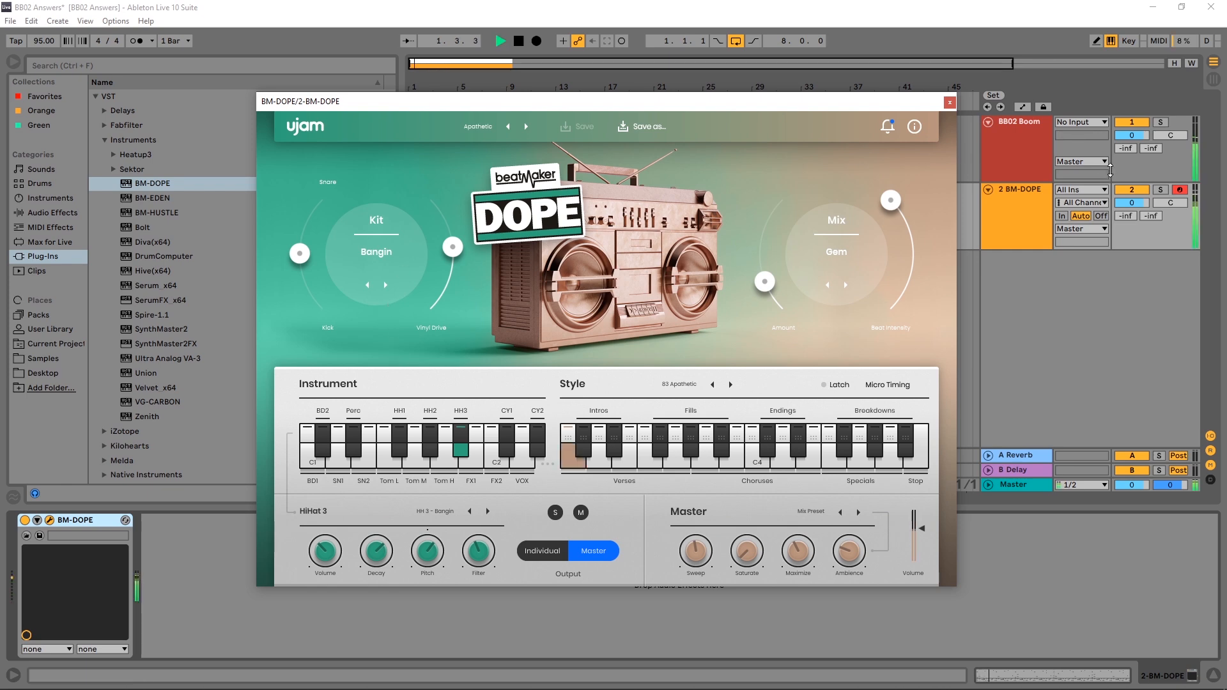
{"action": "key", "text": "space"}
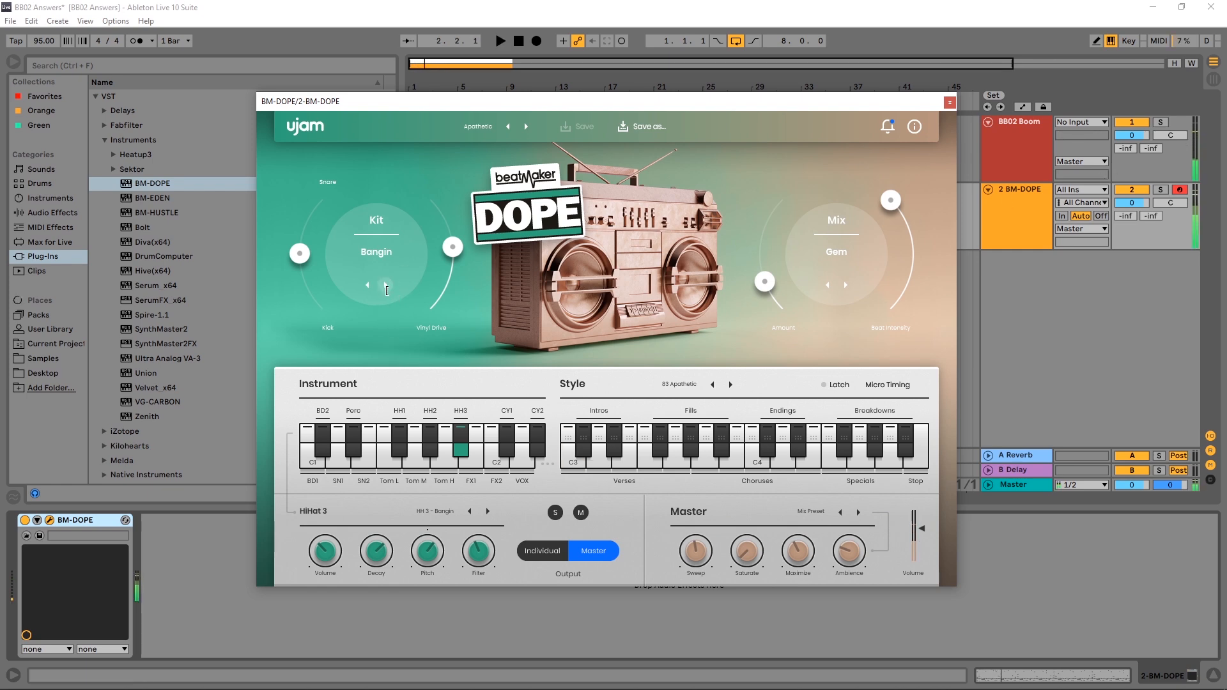
- Advance the drum kit from Bangin to East during playback to compare the kits, and stop the song
{"action": "key", "text": "space"}
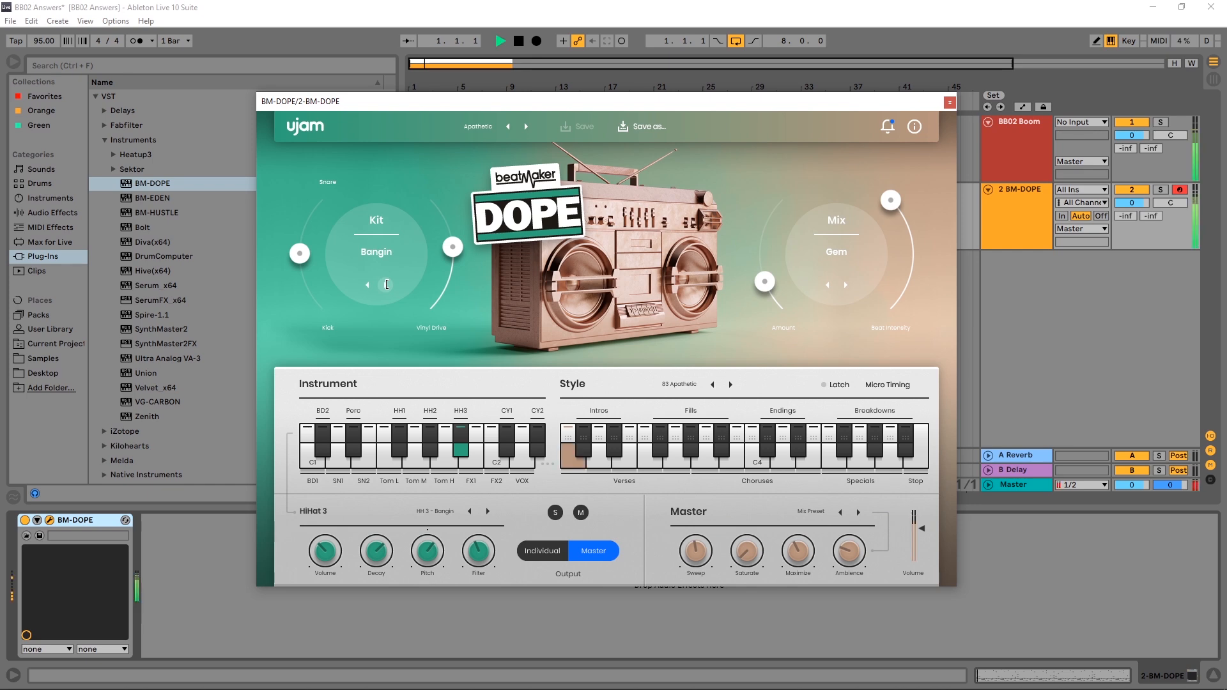
{"action": "left_click", "coordinate": [387, 285]}
{"action": "left_click", "coordinate": [386, 285]}
{"action": "key", "text": "space"}
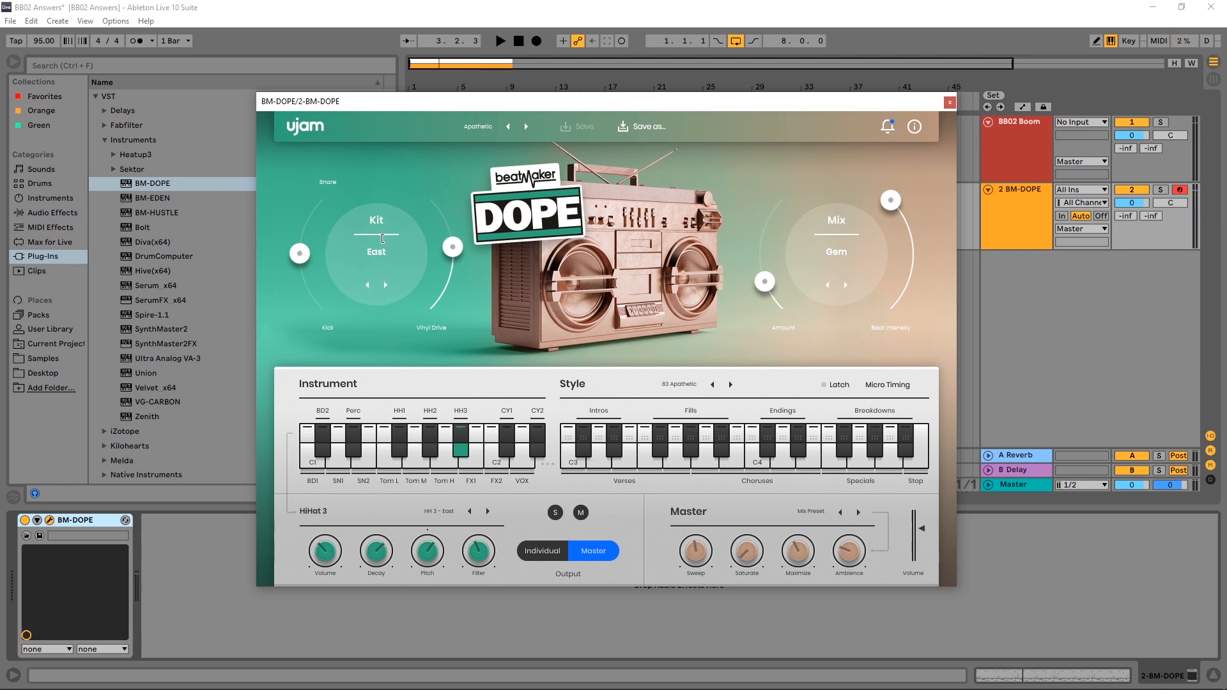
- Solo the BM-DOPE track and sweep the Kick/Snare balance fully to Snare and back to the middle during playback
{"action": "left_click", "coordinate": [1161, 189]}
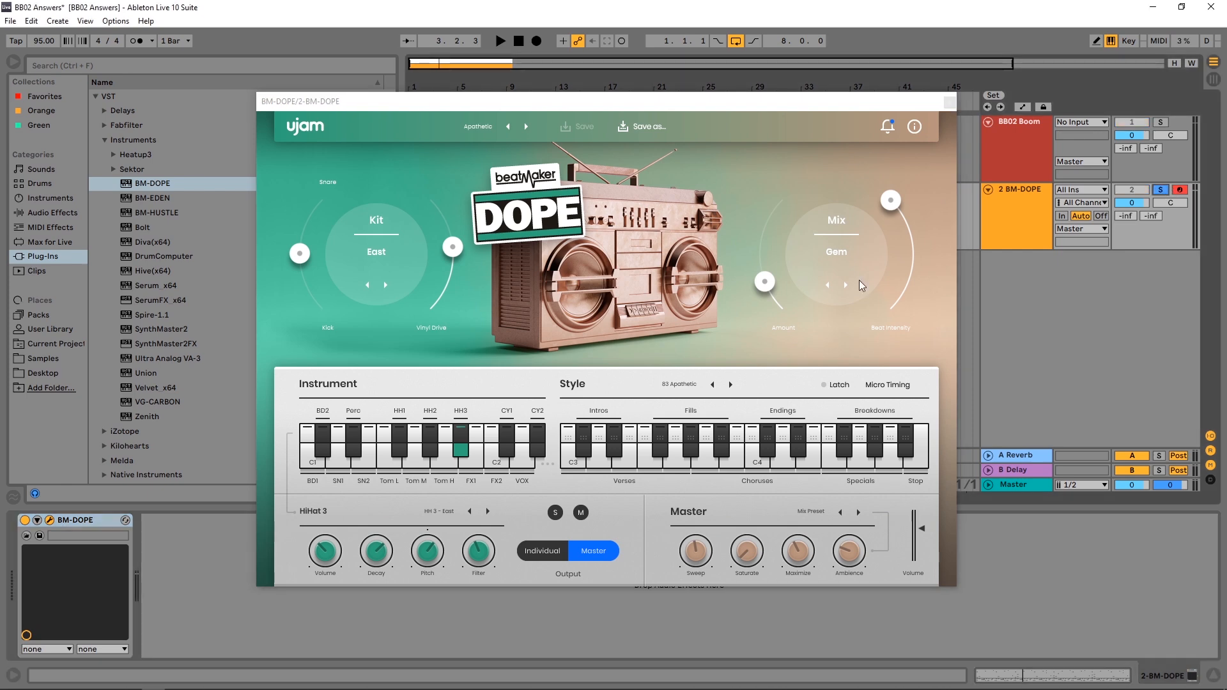
{"action": "key", "text": "space"}
{"action": "left_click_drag", "start_coordinate": [303, 259], "coordinate": [313, 159]}
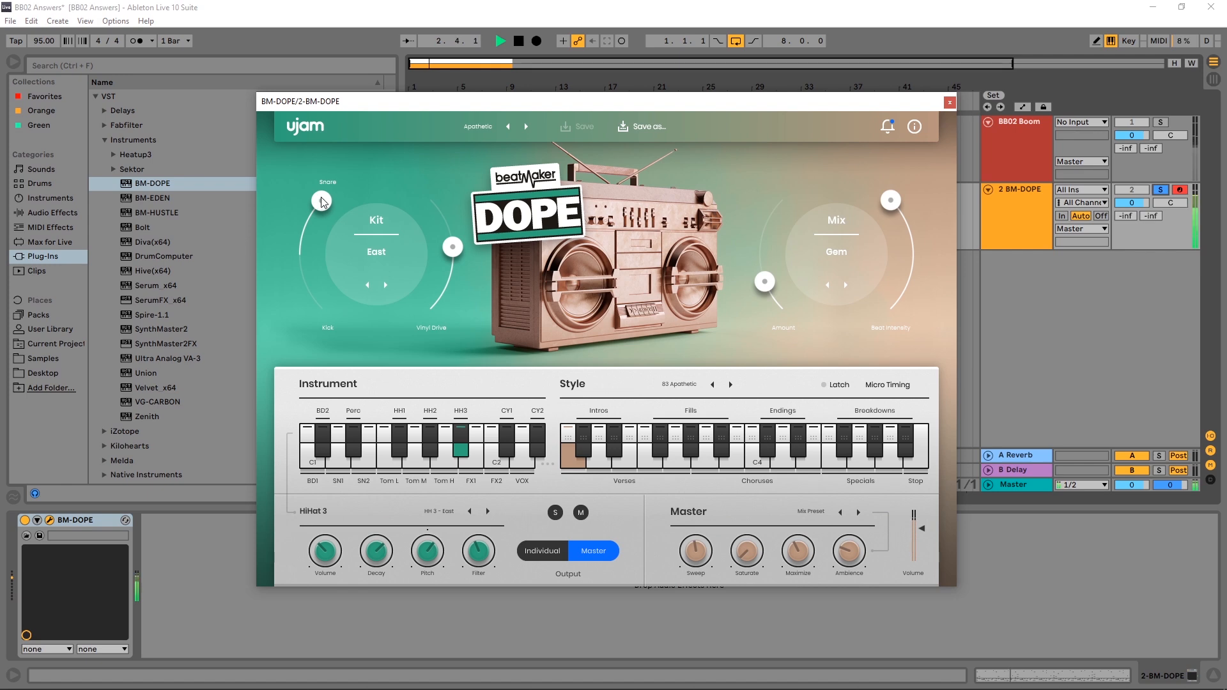
{"action": "left_click_drag", "start_coordinate": [322, 200], "coordinate": [301, 251]}
{"action": "key", "text": "space"}
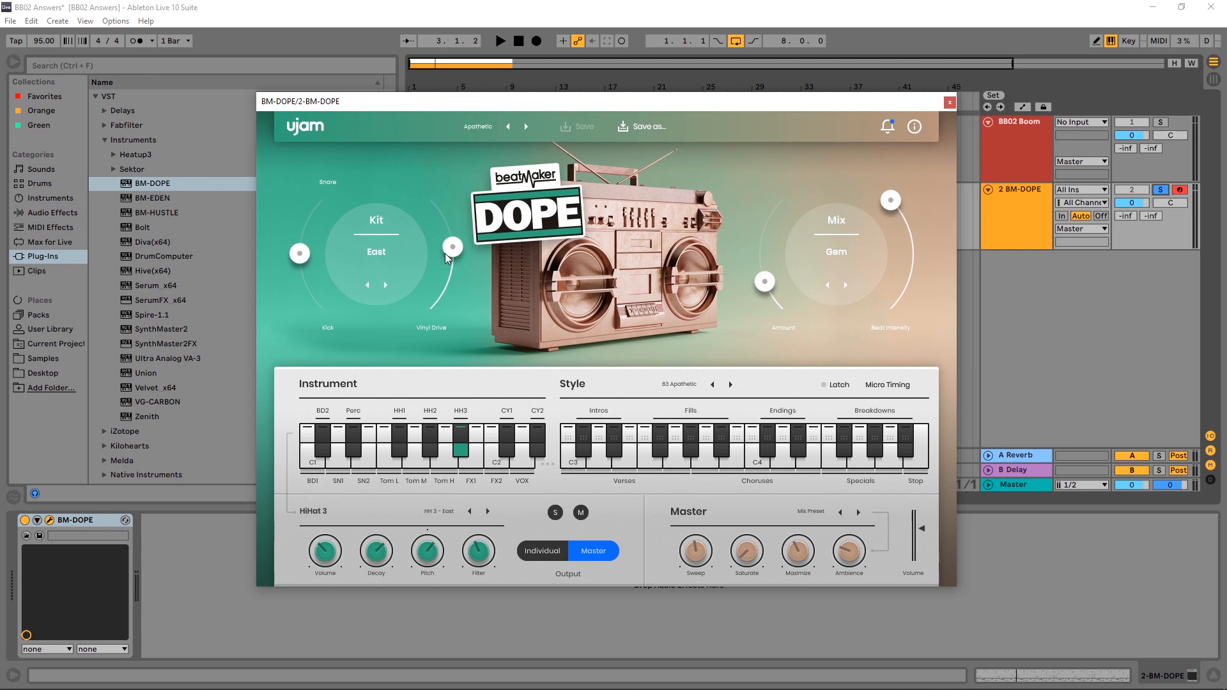
- Lower the kit's Vinyl Drive slightly and audition the beat briefly
{"action": "left_click_drag", "start_coordinate": [455, 247], "coordinate": [454, 294]}
{"action": "key", "text": "space"}
{"action": "key", "text": "space"}
- Try the mix presets from Gem through to Punch at full Amount during playback, and reduce the Amount to about halfway
{"action": "left_click", "coordinate": [832, 255]}
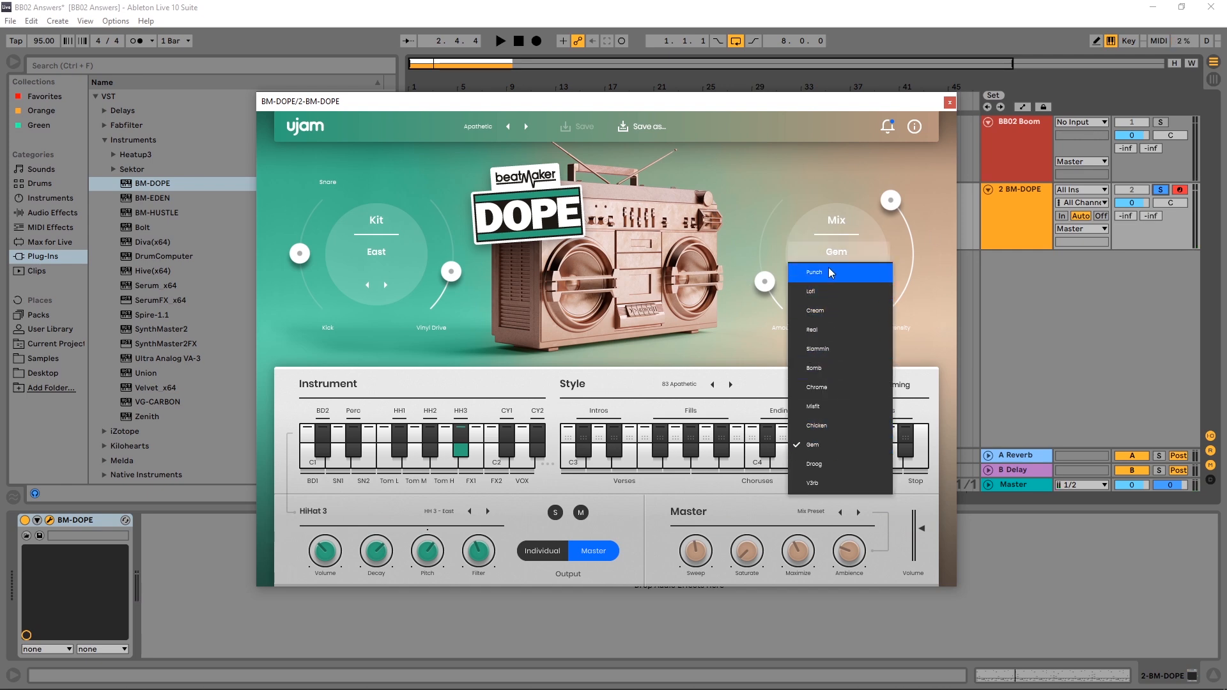
{"action": "left_click", "coordinate": [797, 206]}
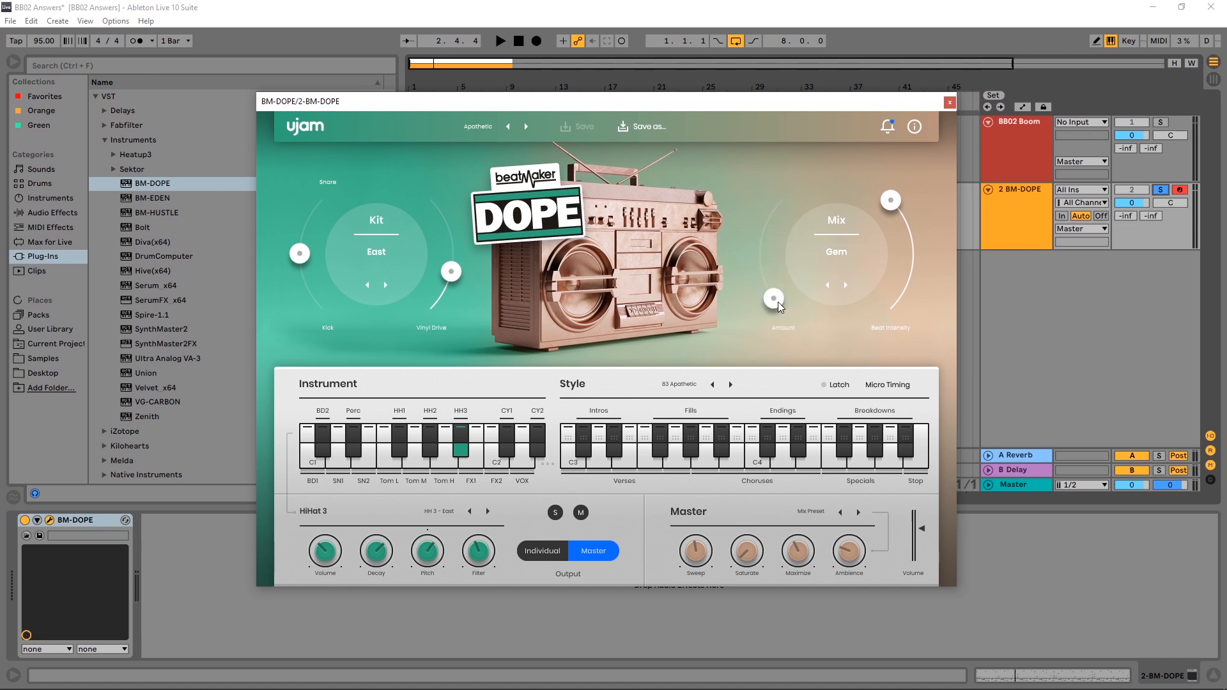
{"action": "key", "text": "space"}
{"action": "left_click_drag", "start_coordinate": [777, 302], "coordinate": [777, 211]}
{"action": "left_click", "coordinate": [849, 286]}
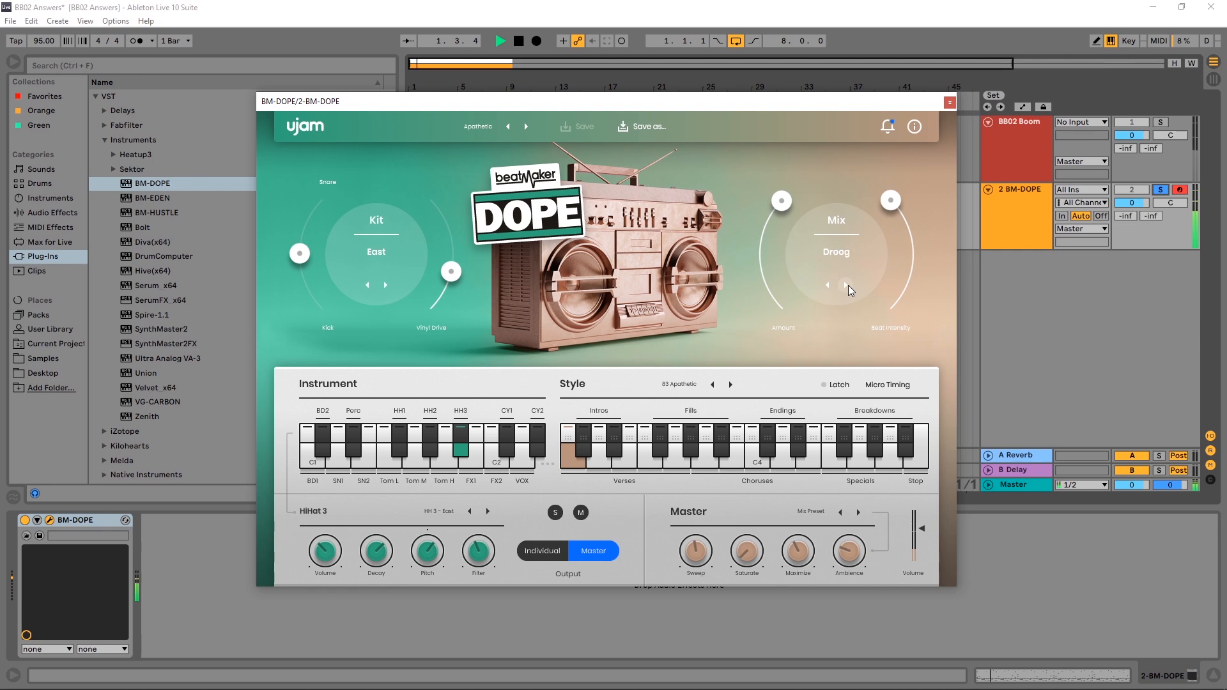
{"action": "left_click", "coordinate": [849, 285]}
{"action": "left_click", "coordinate": [849, 285]}
{"action": "left_click_drag", "start_coordinate": [786, 203], "coordinate": [774, 285]}
{"action": "key", "text": "space"}
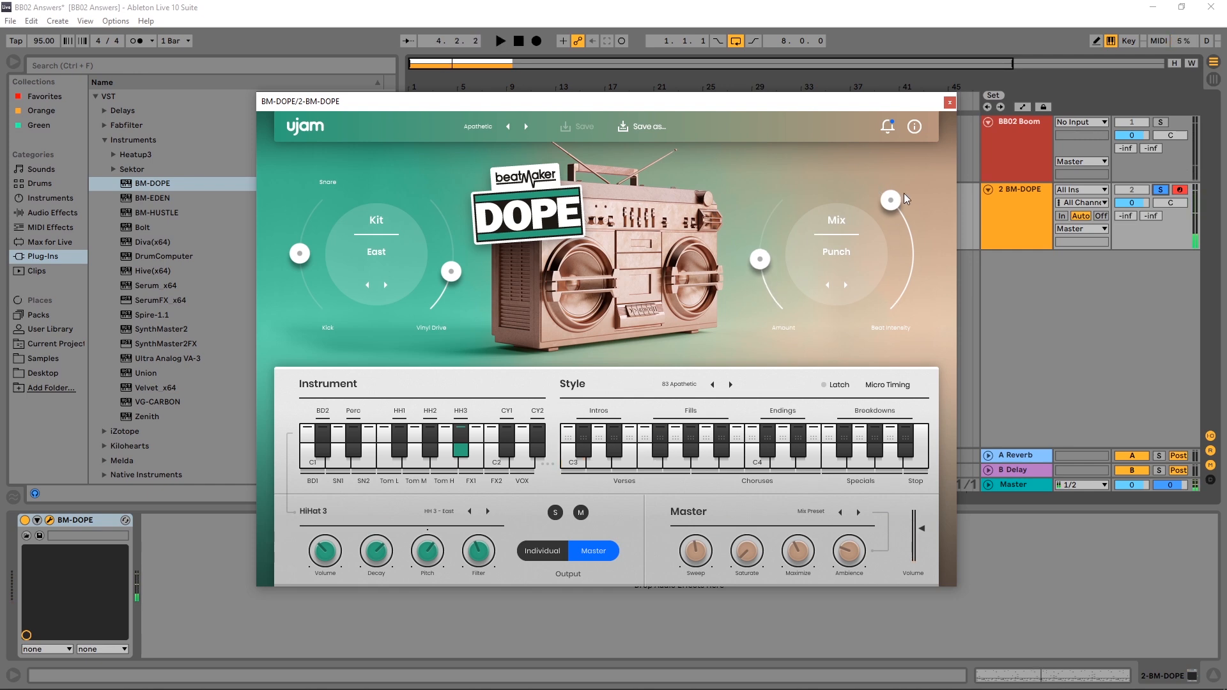
- Sweep Beat Intensity down to minimum and back to maximum while the beat plays, and stop playback
{"action": "key", "text": "space"}
{"action": "left_click_drag", "start_coordinate": [894, 203], "coordinate": [872, 352]}
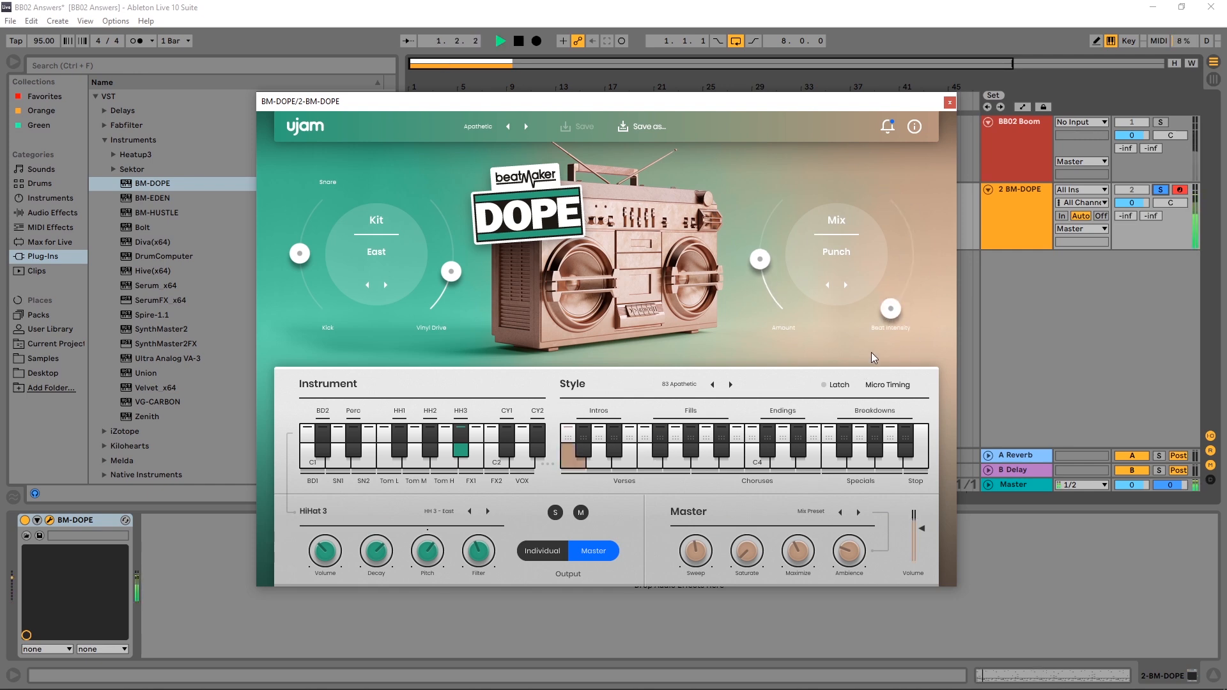
{"action": "left_click_drag", "start_coordinate": [897, 310], "coordinate": [893, 200]}
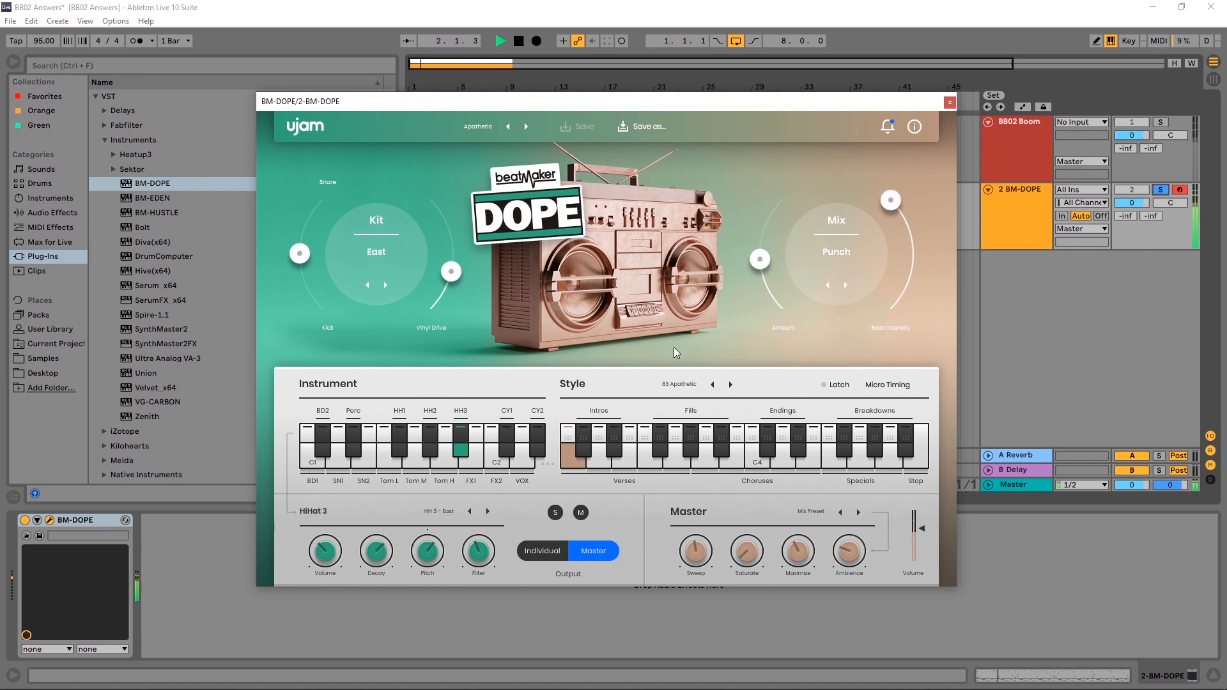
{"action": "key", "text": "space"}
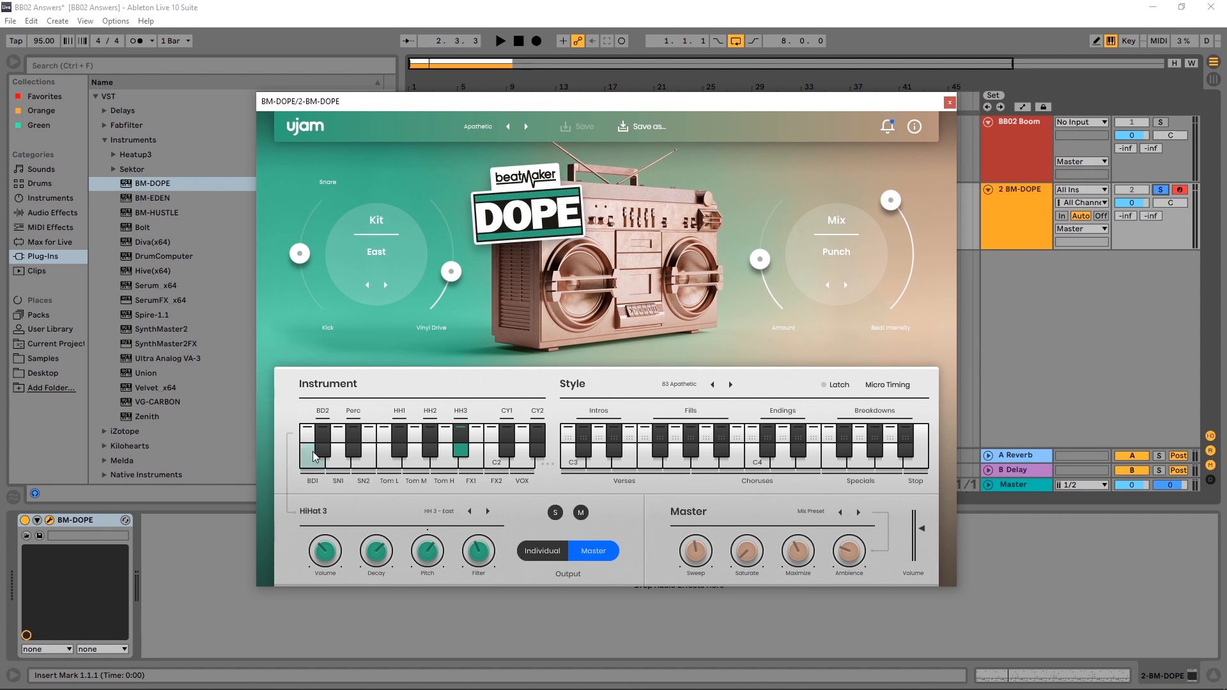
- Advance the drum kit to Dope and select the Bass Drum 1 instrument
{"action": "left_click", "coordinate": [384, 283]}
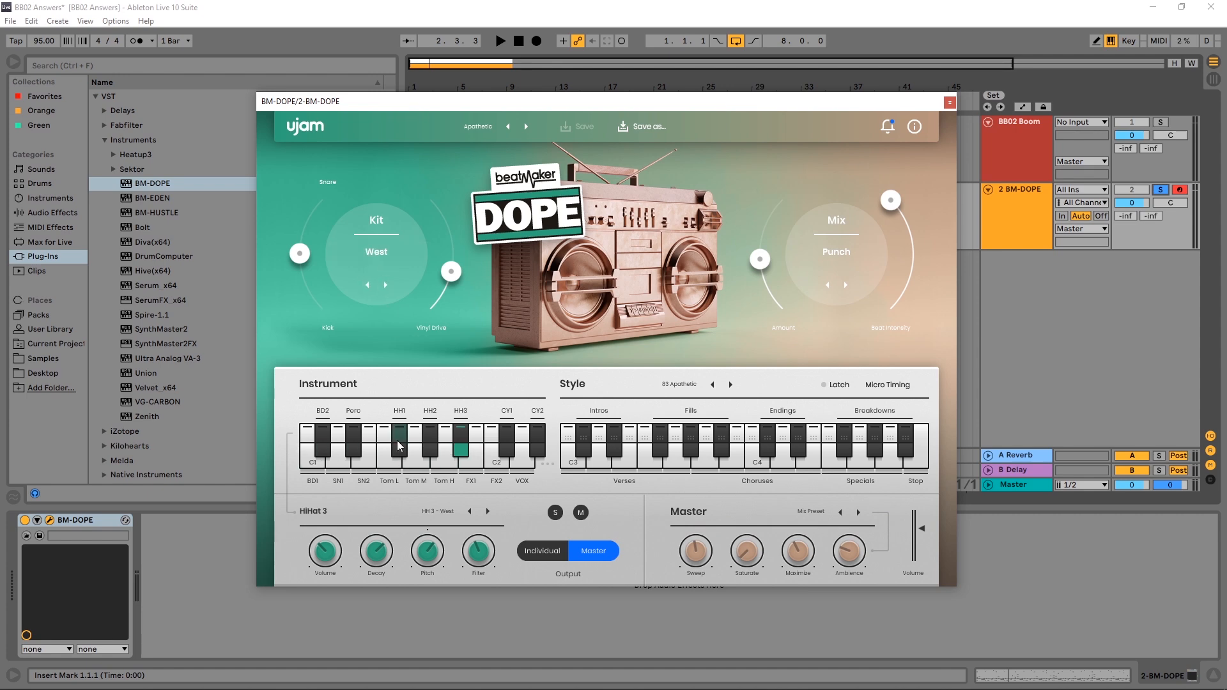
{"action": "left_click", "coordinate": [385, 285]}
{"action": "left_click", "coordinate": [313, 461]}
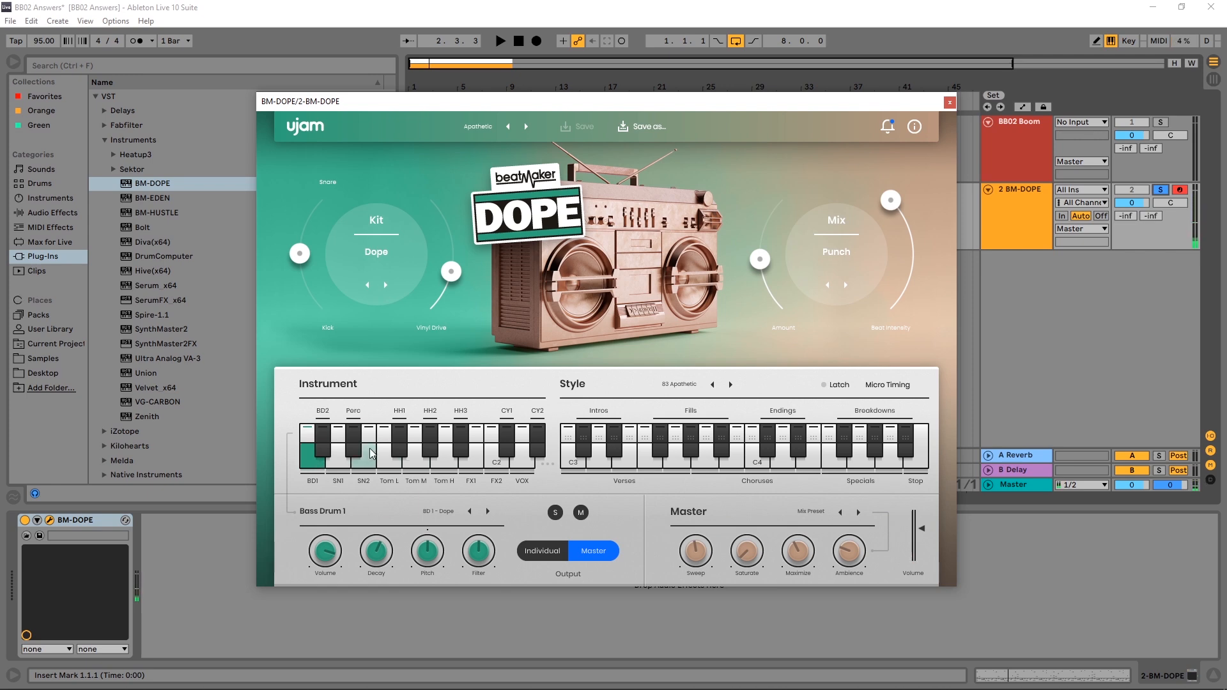
- Look through the available Bass Drum 1 sounds and the list of styles, leaving both selections unchanged
{"action": "left_click", "coordinate": [435, 512]}
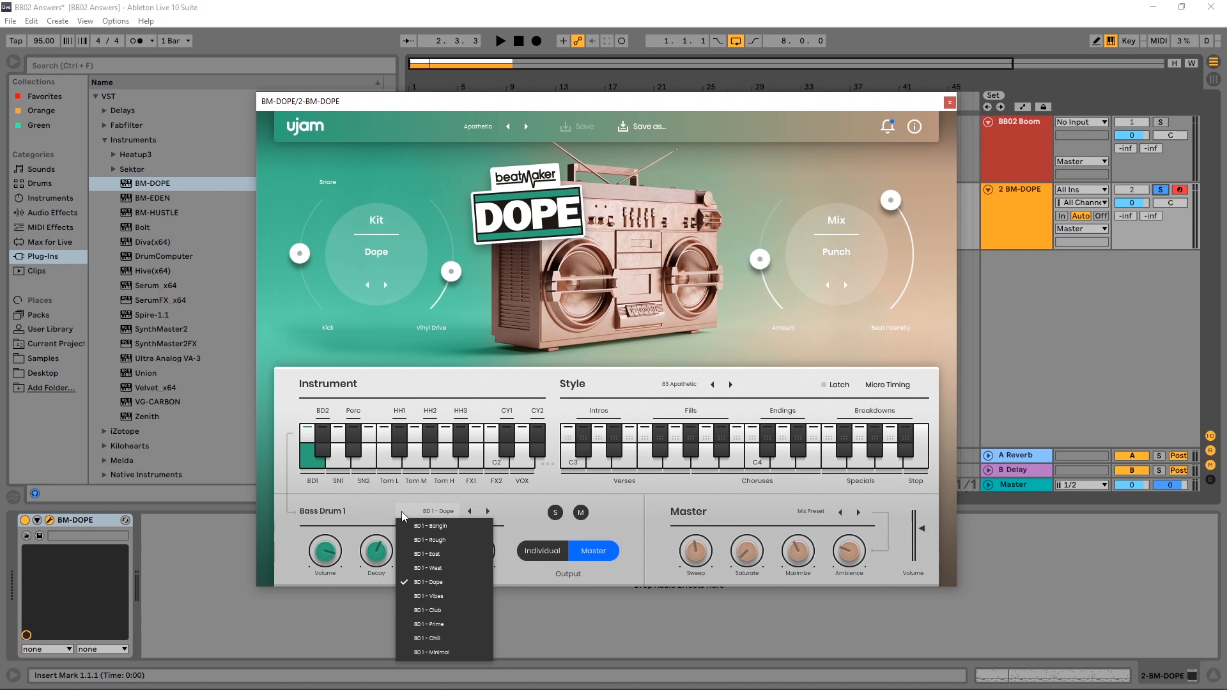
{"action": "left_click", "coordinate": [367, 512]}
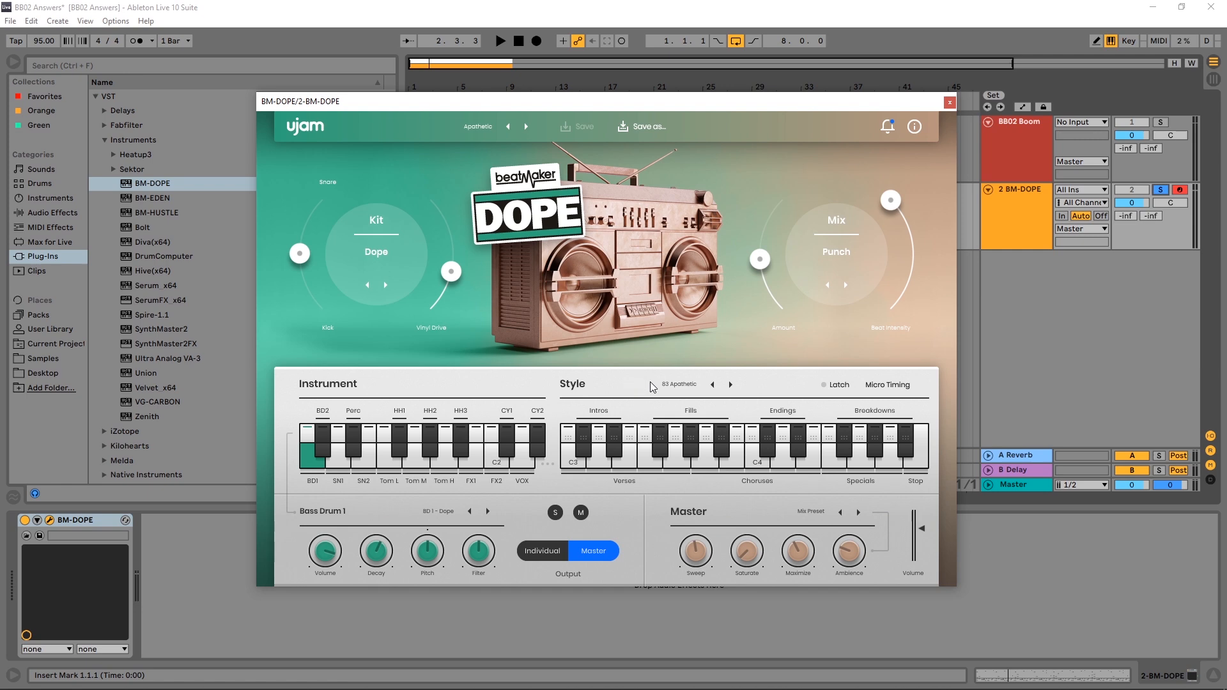
{"action": "left_click", "coordinate": [684, 385]}
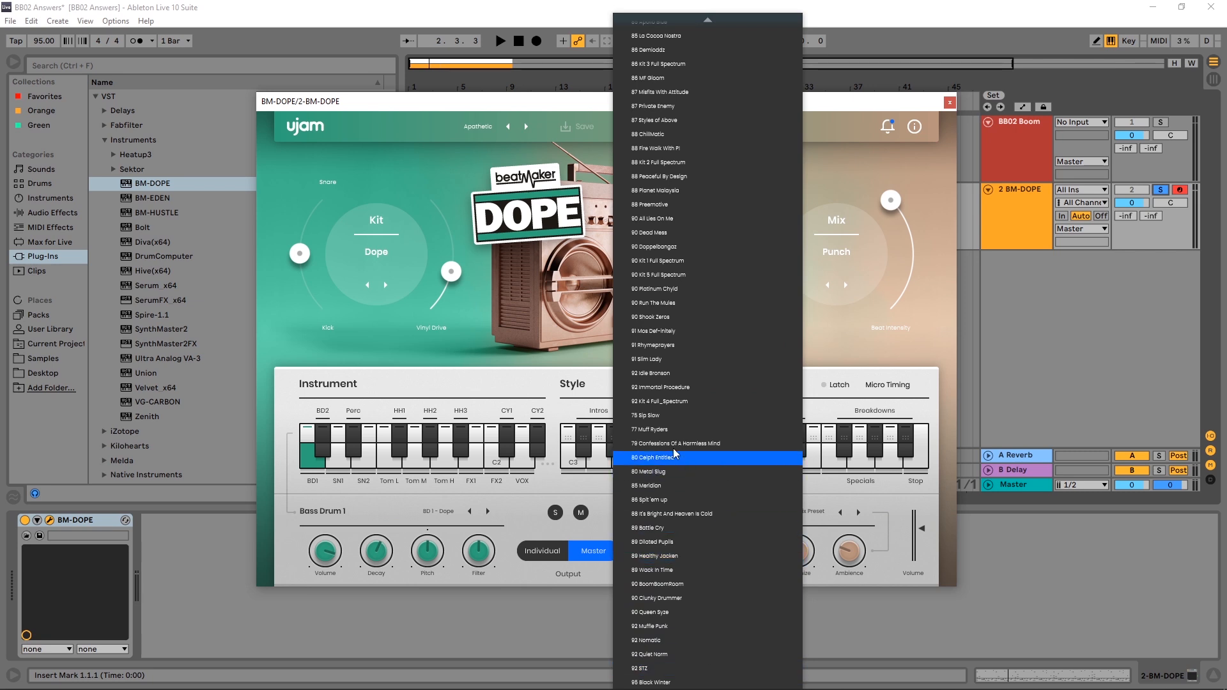
{"action": "left_click", "coordinate": [538, 381]}
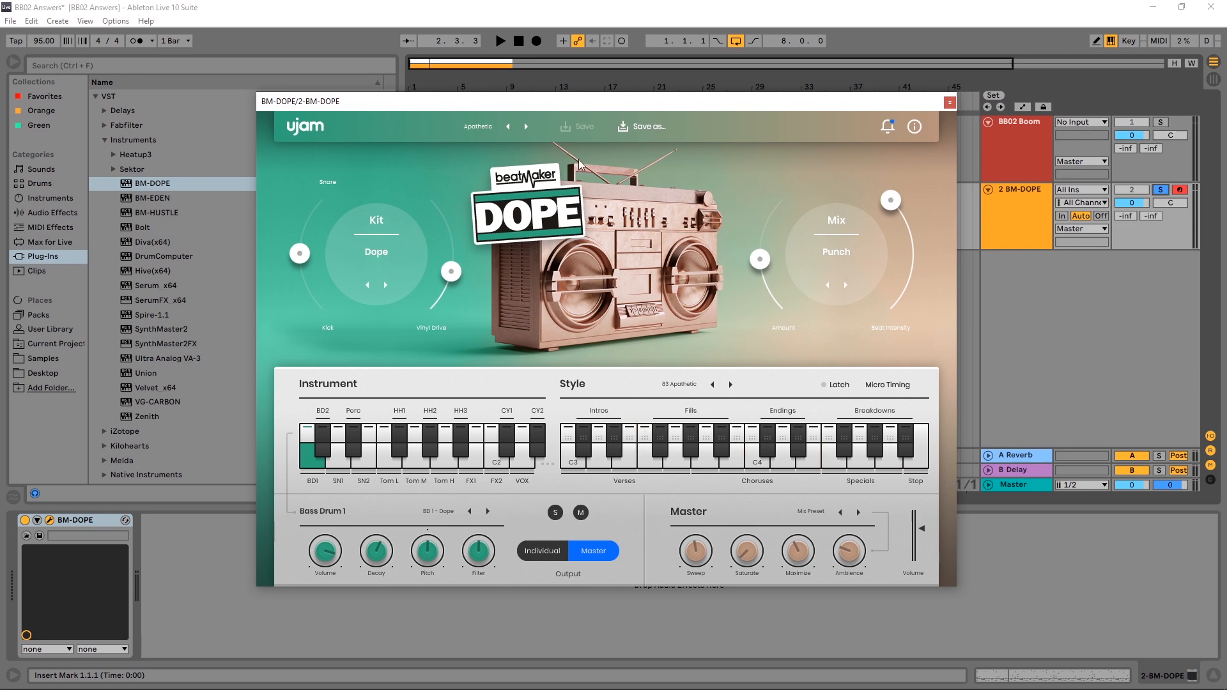
- Widen and zoom the arrangement around the BM-DOPE clip, and reposition the plugin window so the clip and all plugin controls are visible
{"action": "left_click_drag", "start_coordinate": [470, 109], "coordinate": [466, 215]}
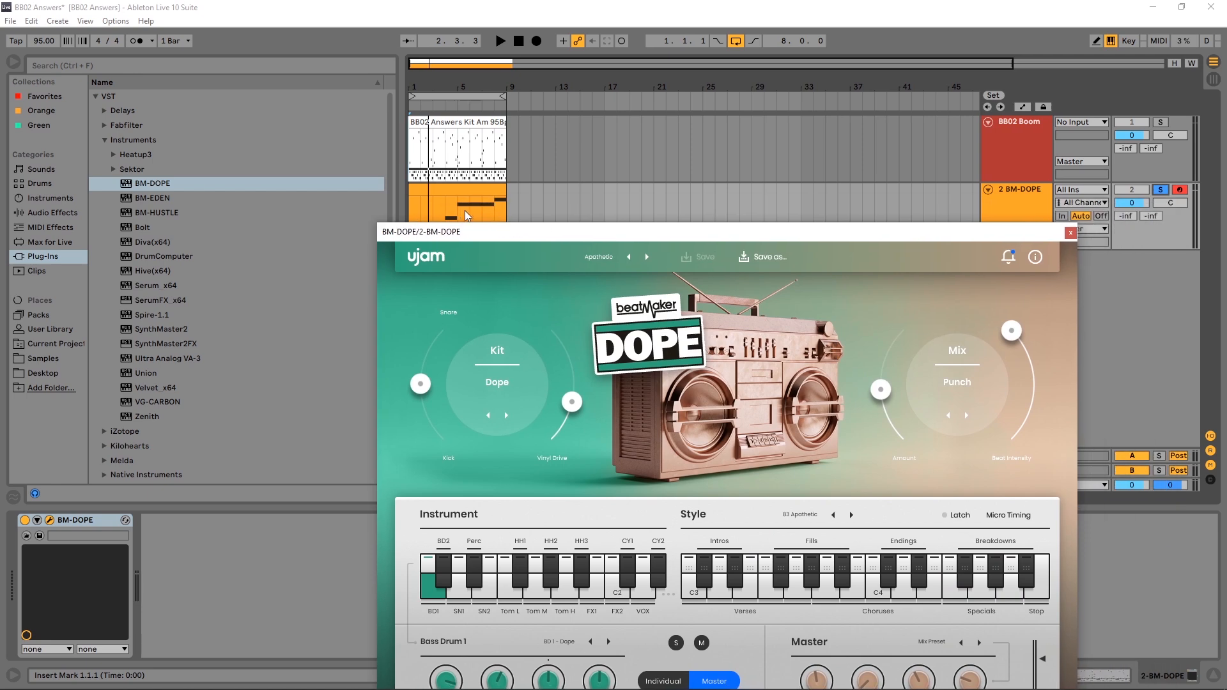
{"action": "left_click_drag", "start_coordinate": [401, 153], "coordinate": [263, 154]}
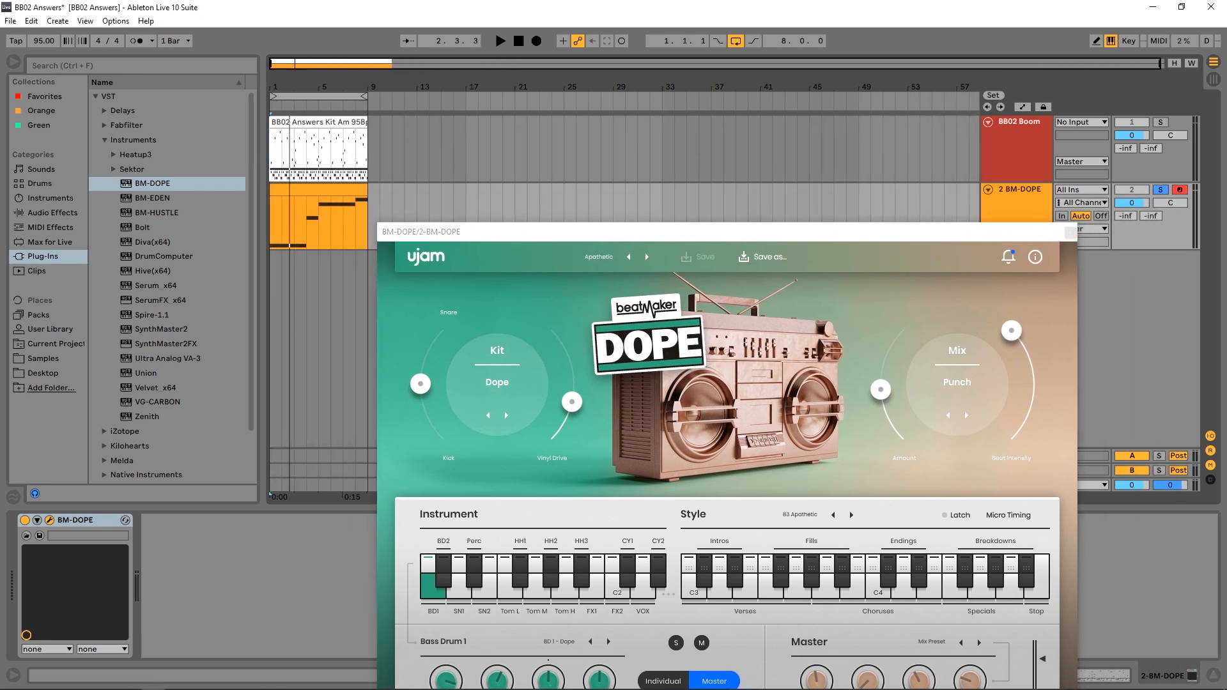
{"action": "left_click_drag", "start_coordinate": [293, 89], "coordinate": [294, 151]}
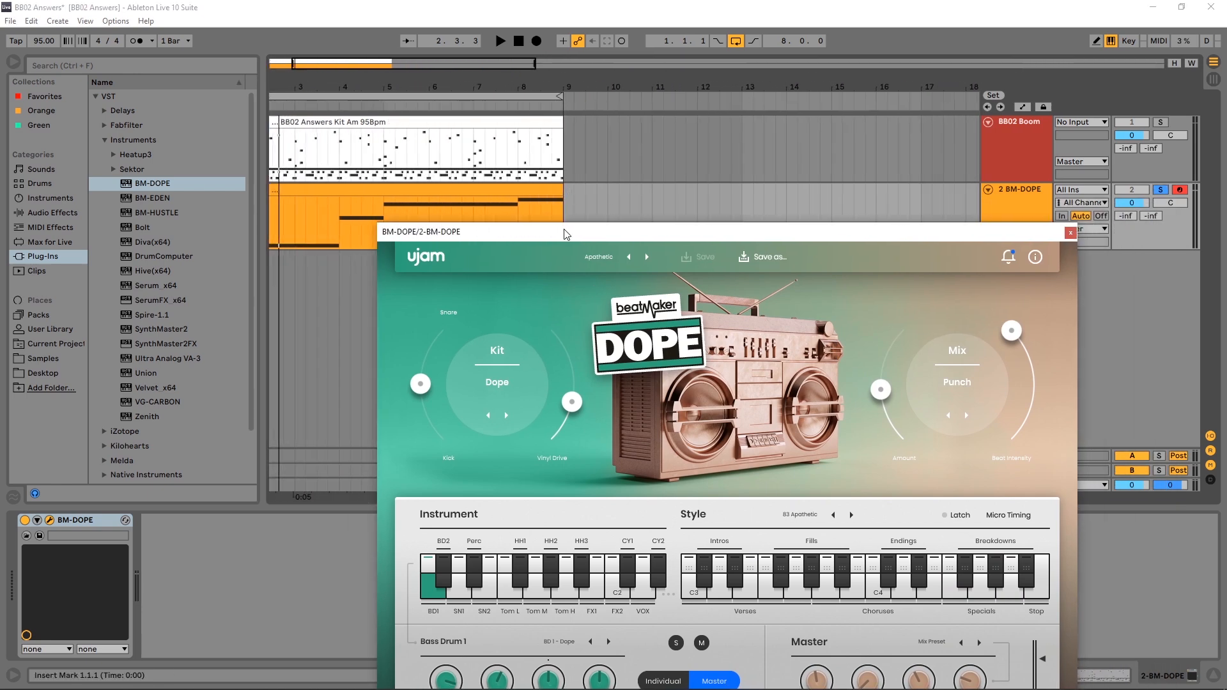
{"action": "left_click_drag", "start_coordinate": [572, 231], "coordinate": [607, 166]}
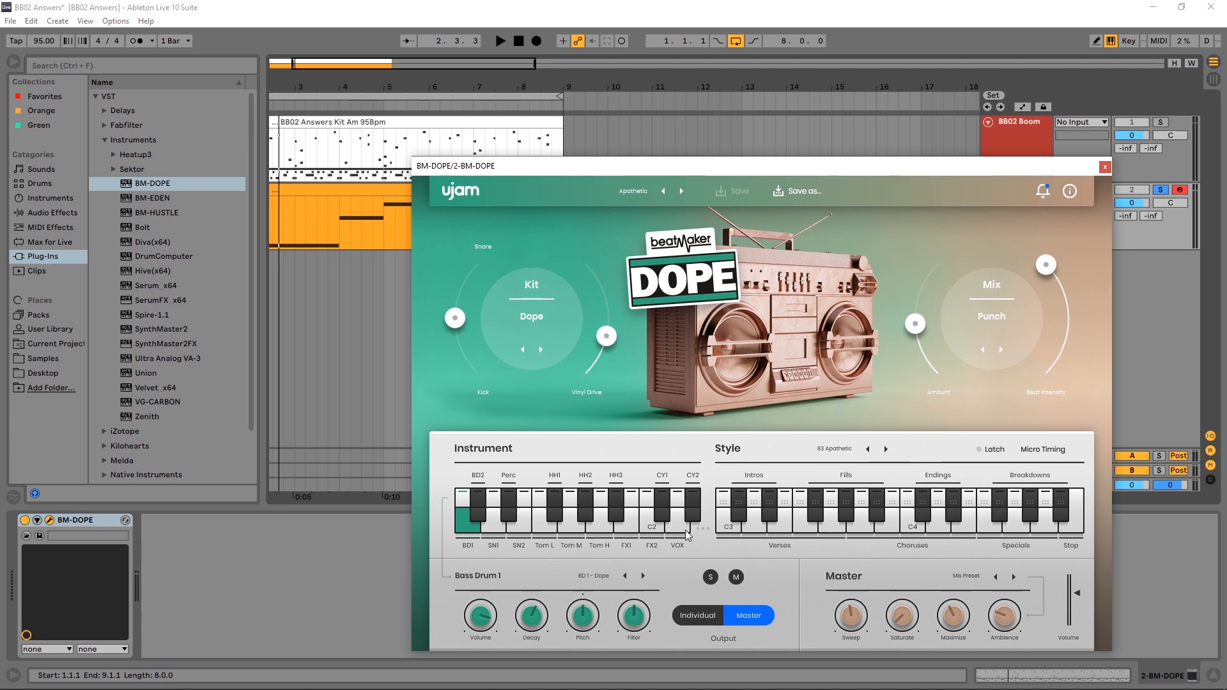
- Audition the C3 verse pattern of the Apathetic style and load the factory preset Idle Bronson
{"action": "left_click", "coordinate": [726, 530]}
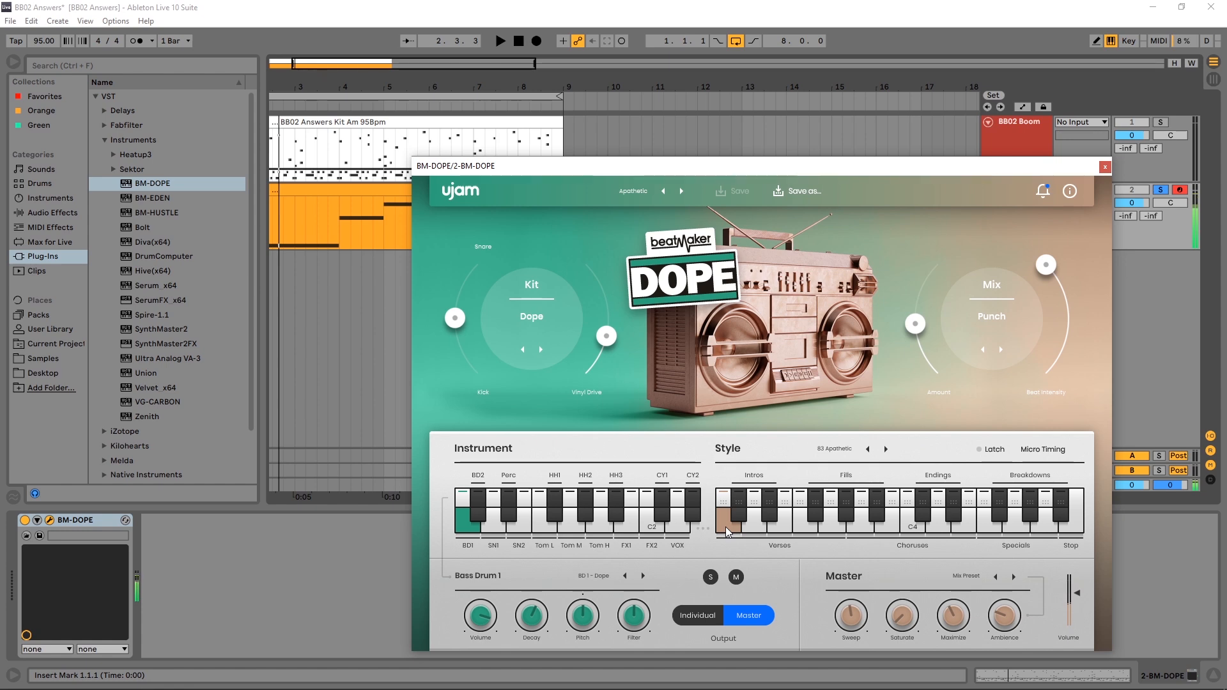
{"action": "left_click", "coordinate": [630, 191]}
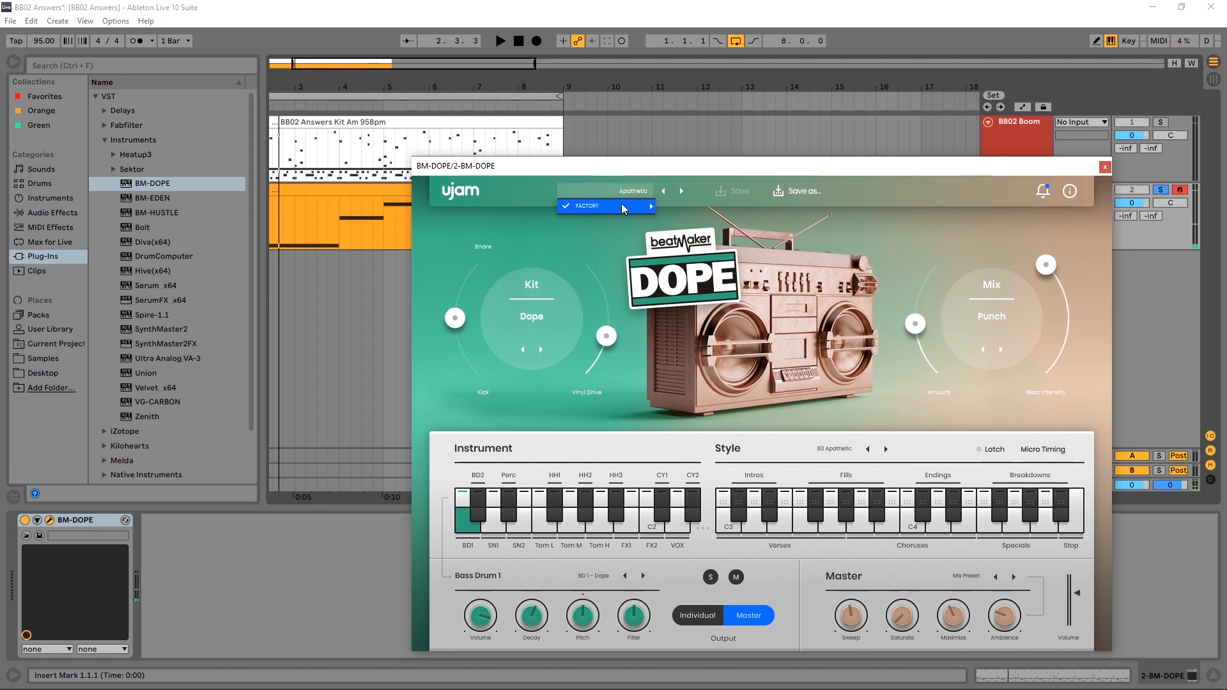
{"action": "mouse_move", "coordinate": [714, 207]}
{"action": "left_click", "coordinate": [804, 328]}
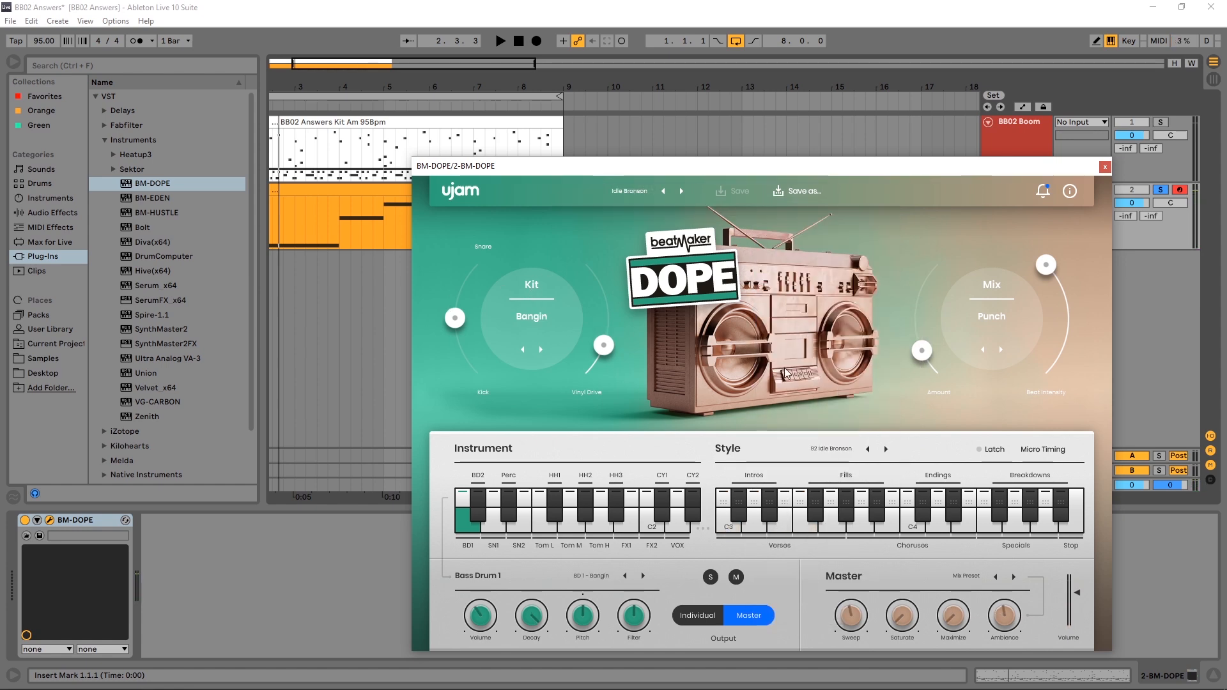
- Audition the first three verse patterns of the Idle Bronson style, from C3 to E3
{"action": "left_click", "coordinate": [729, 526]}
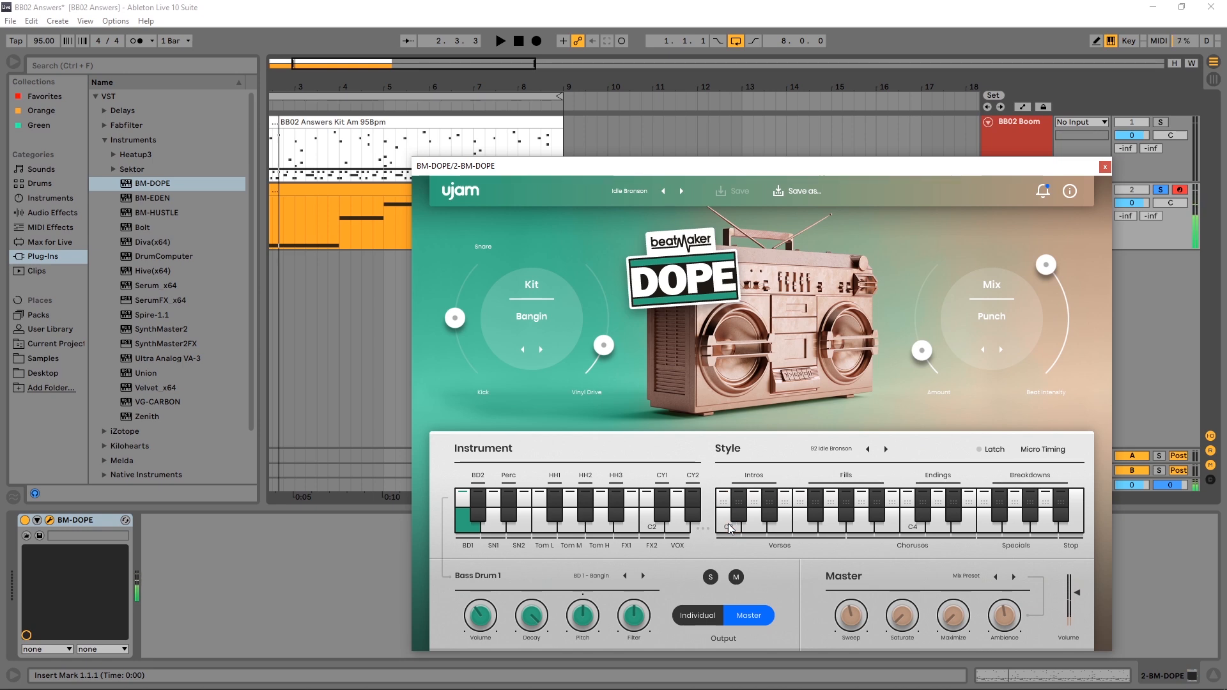
{"action": "left_click", "coordinate": [753, 524]}
{"action": "left_click", "coordinate": [785, 529]}
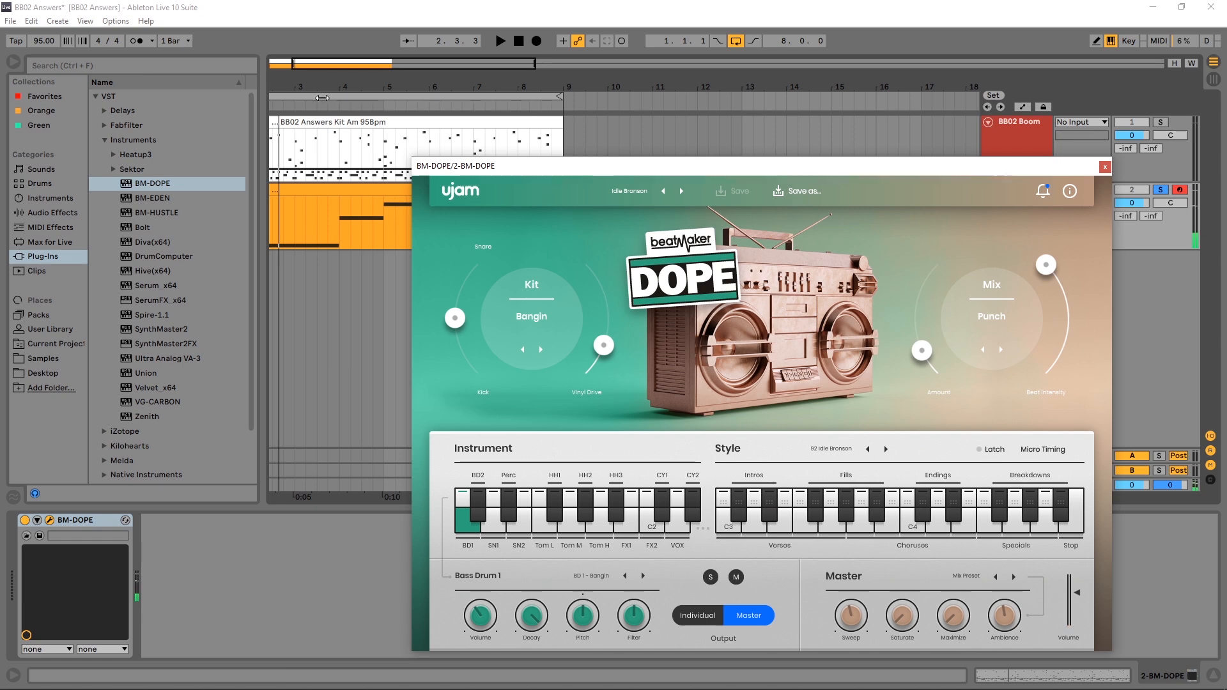
- Open the BM-DOPE track's clip in an enlarged note editor with the plugin window closed
{"action": "left_click_drag", "start_coordinate": [318, 87], "coordinate": [395, 71]}
{"action": "left_click_drag", "start_coordinate": [480, 168], "coordinate": [597, 127]}
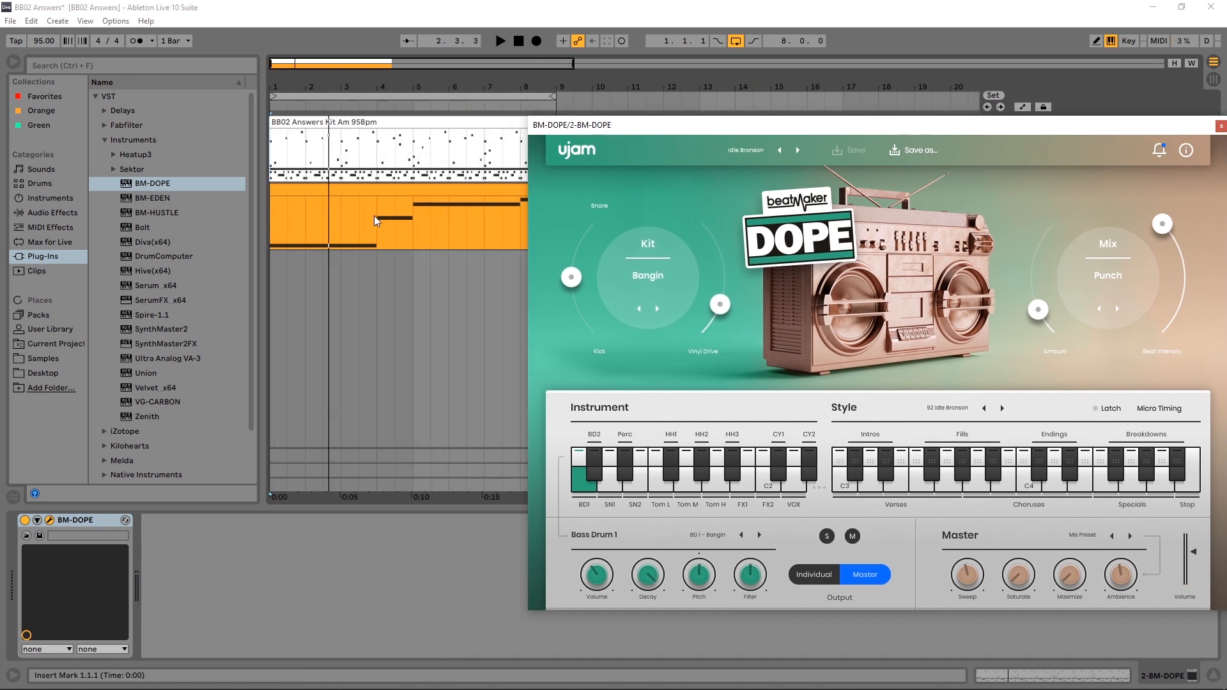
{"action": "double_click", "coordinate": [394, 189]}
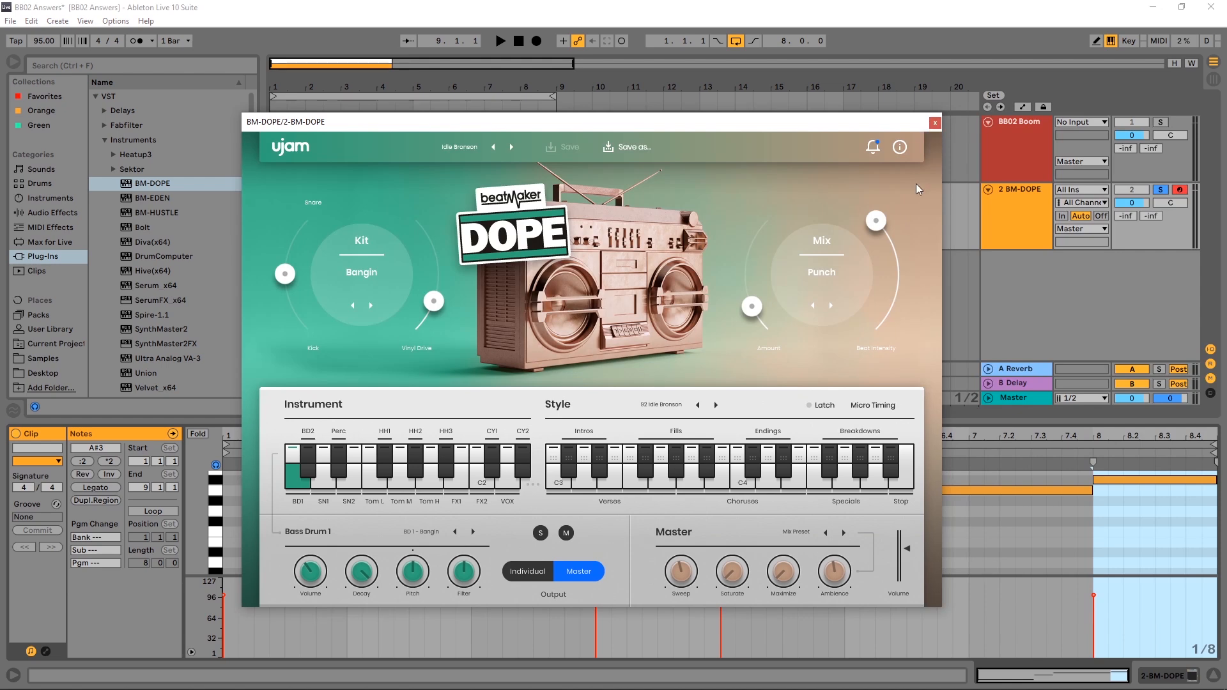
{"action": "left_click", "coordinate": [935, 123]}
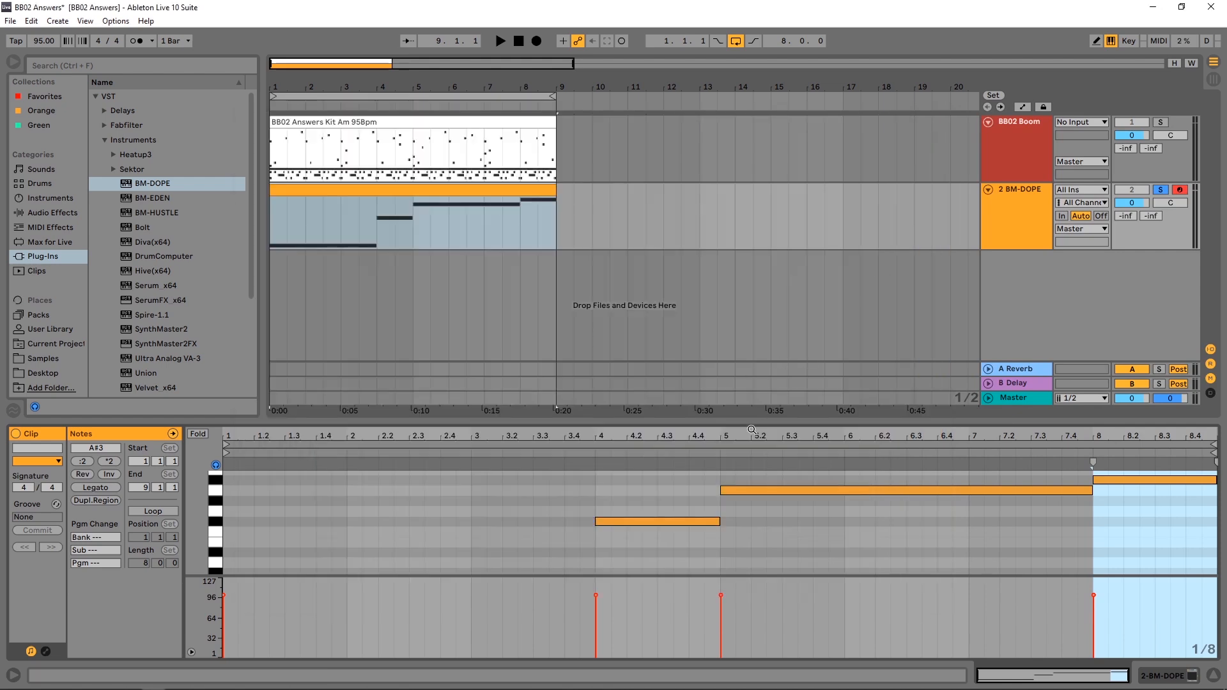
{"action": "left_click_drag", "start_coordinate": [749, 419], "coordinate": [749, 306]}
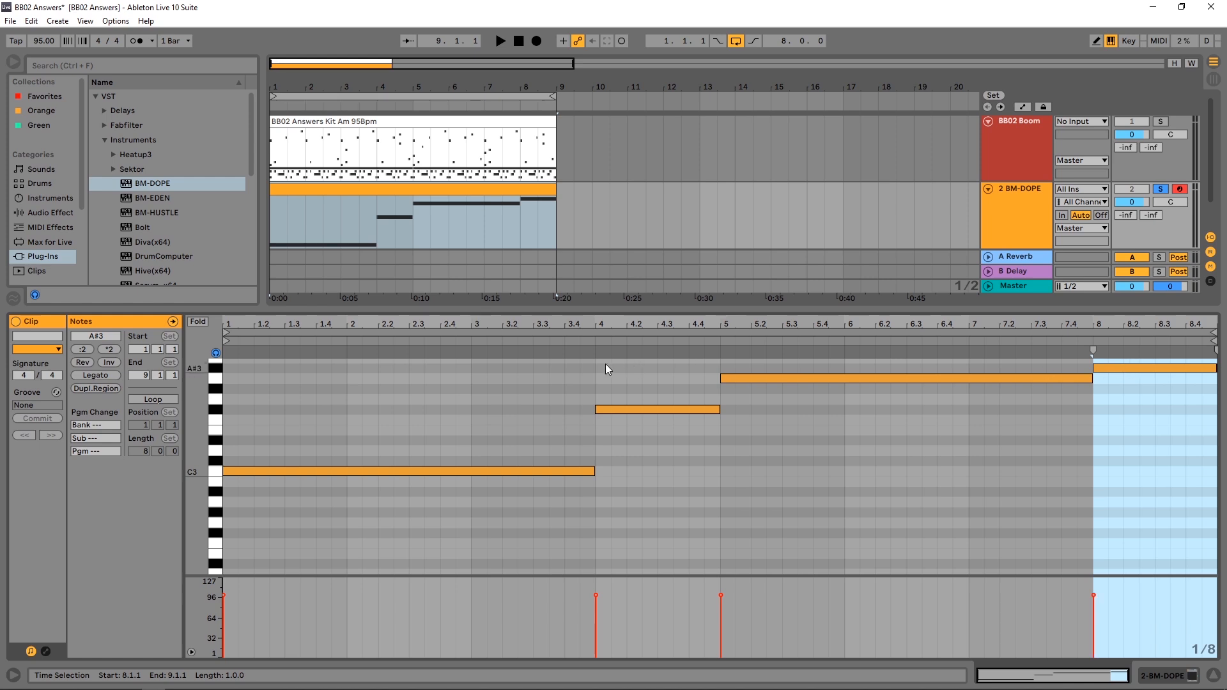
- Play the soloed BM-DOPE clip from bar 1 to hear its sequence of pattern notes
{"action": "left_click", "coordinate": [268, 231]}
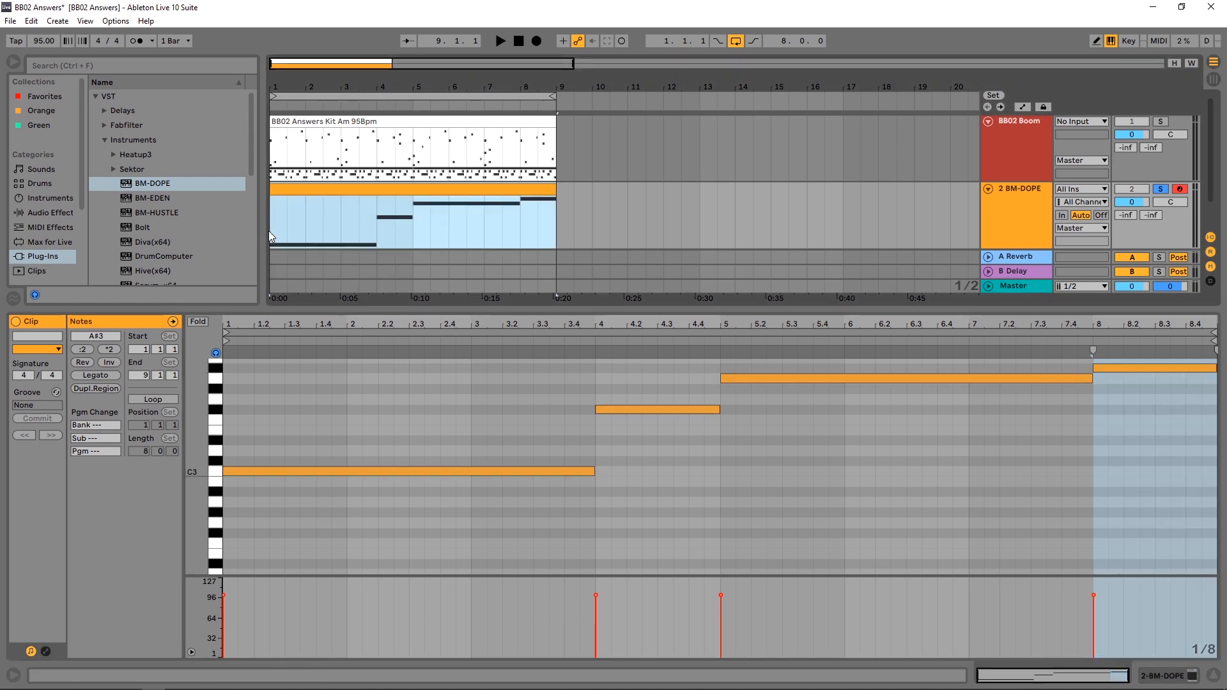
{"action": "key", "text": "space"}
{"action": "scroll", "coordinate": [855, 445], "scroll_direction": "up", "scroll_amount": 2}
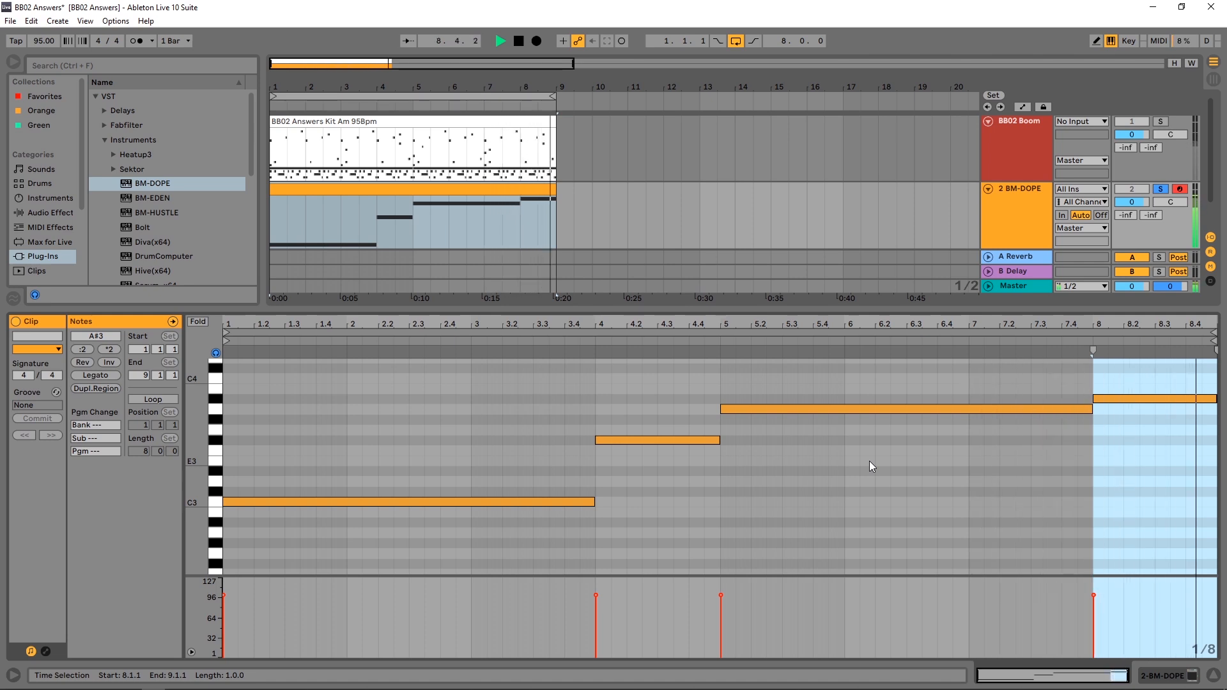
{"action": "left_click", "coordinate": [388, 229]}
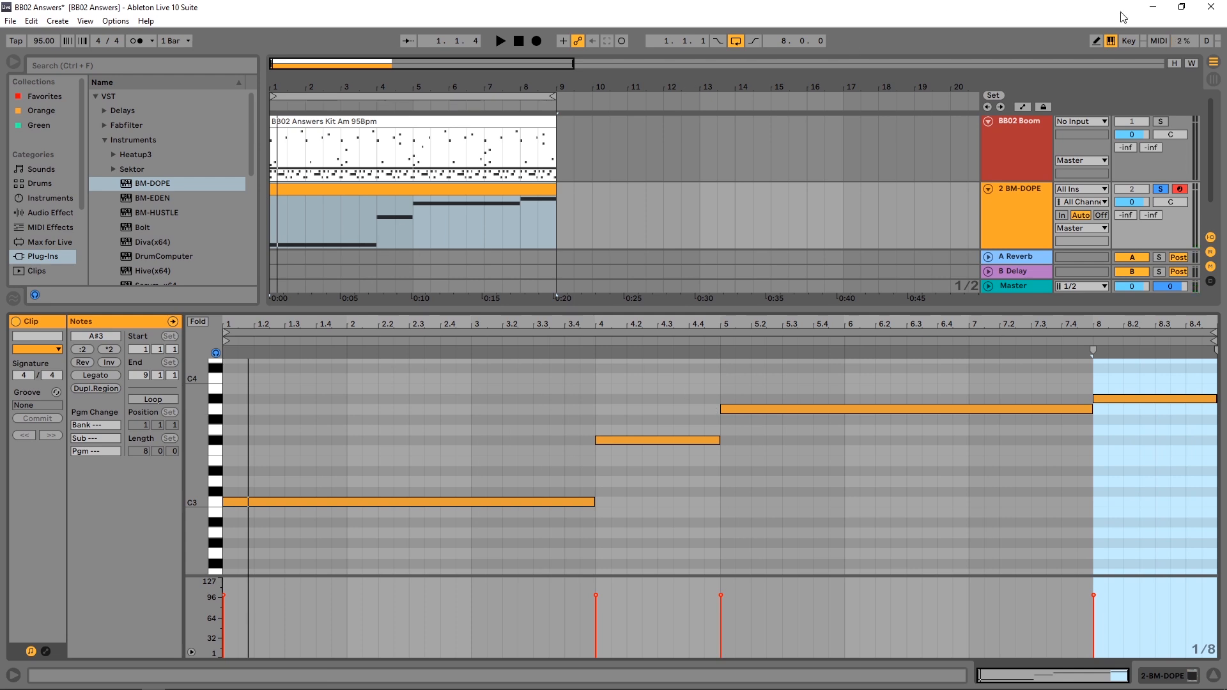
- Unsolo the BM-DOPE track and play it together with the BB02 Boom track
{"action": "left_click", "coordinate": [1160, 190]}
{"action": "key", "text": "space"}
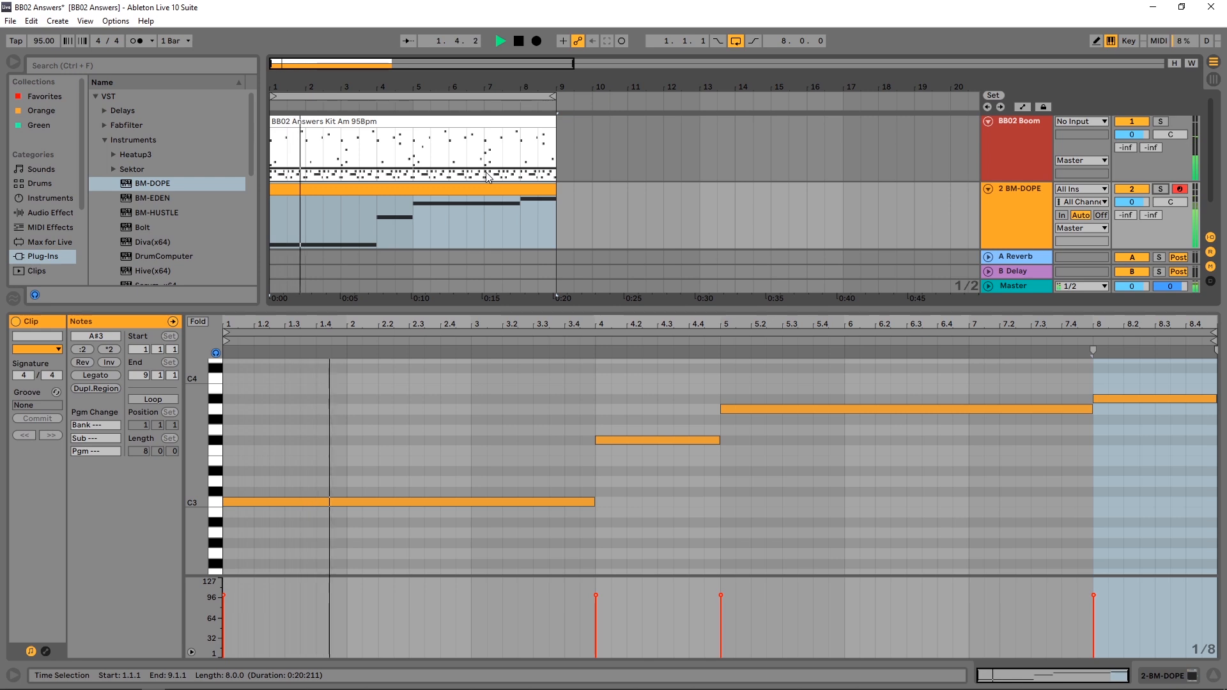
{"action": "key", "text": "space"}
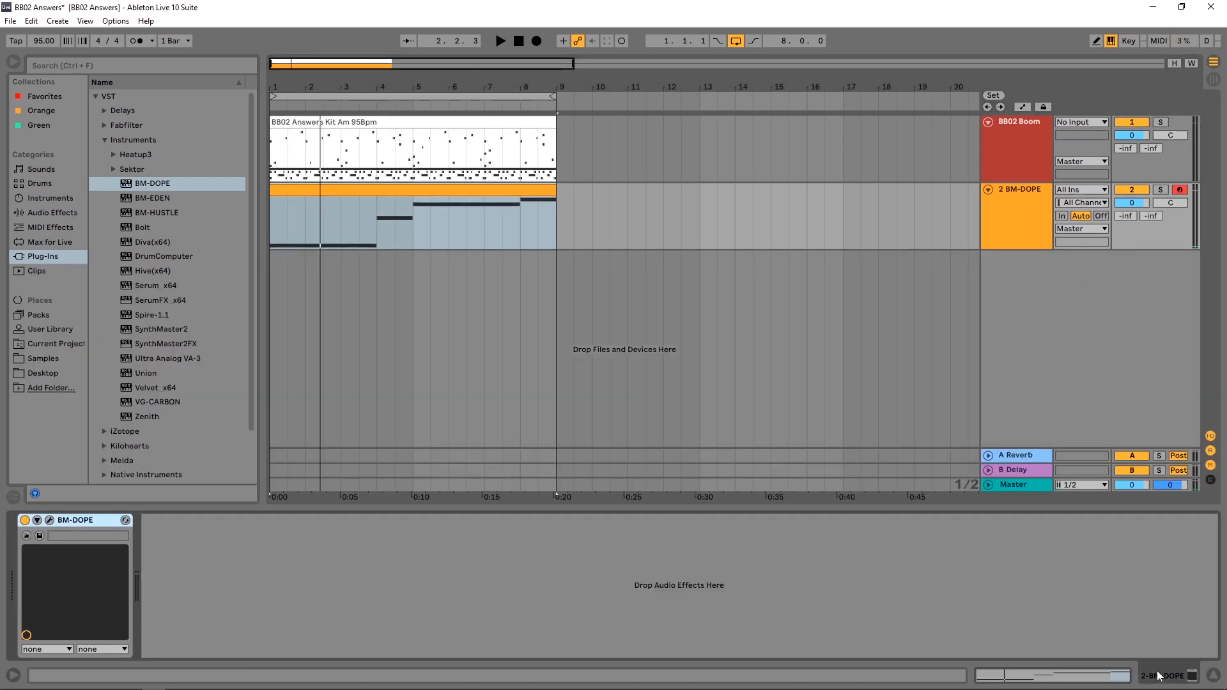
- Place the C3 verse pattern from the plugin as a MIDI clip at bar 1 of the BM-DOPE track and open its notes
{"action": "left_click", "coordinate": [1158, 669]}
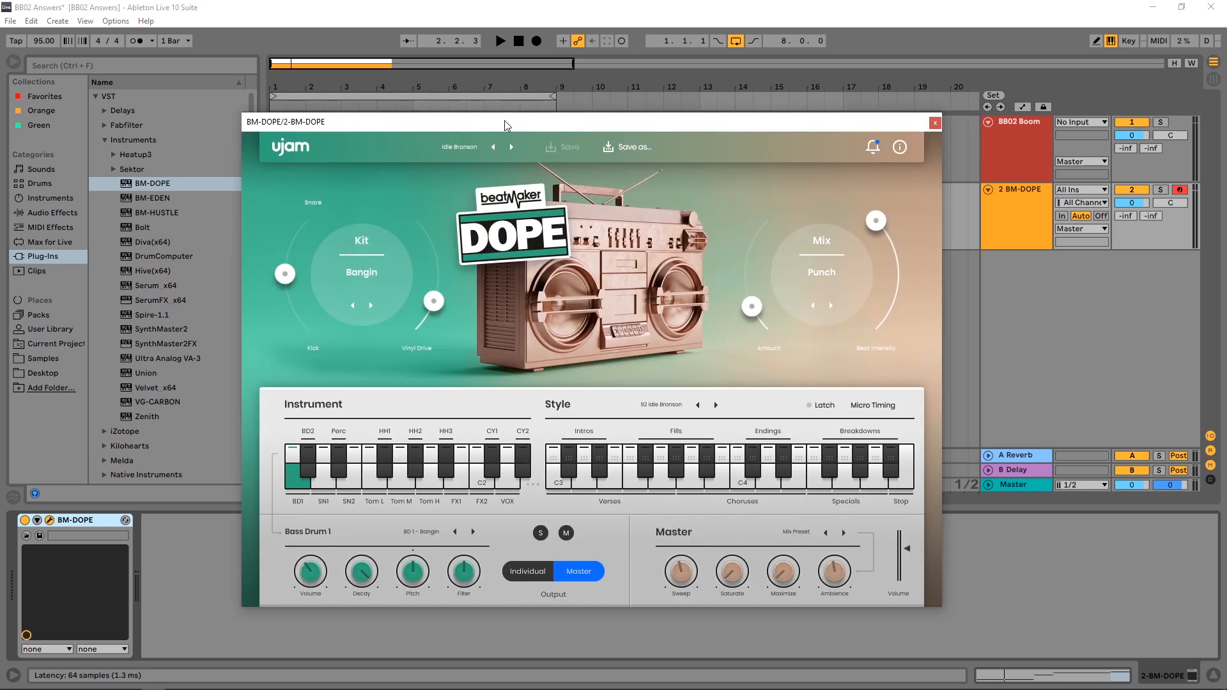
{"action": "left_click_drag", "start_coordinate": [505, 121], "coordinate": [866, 68]}
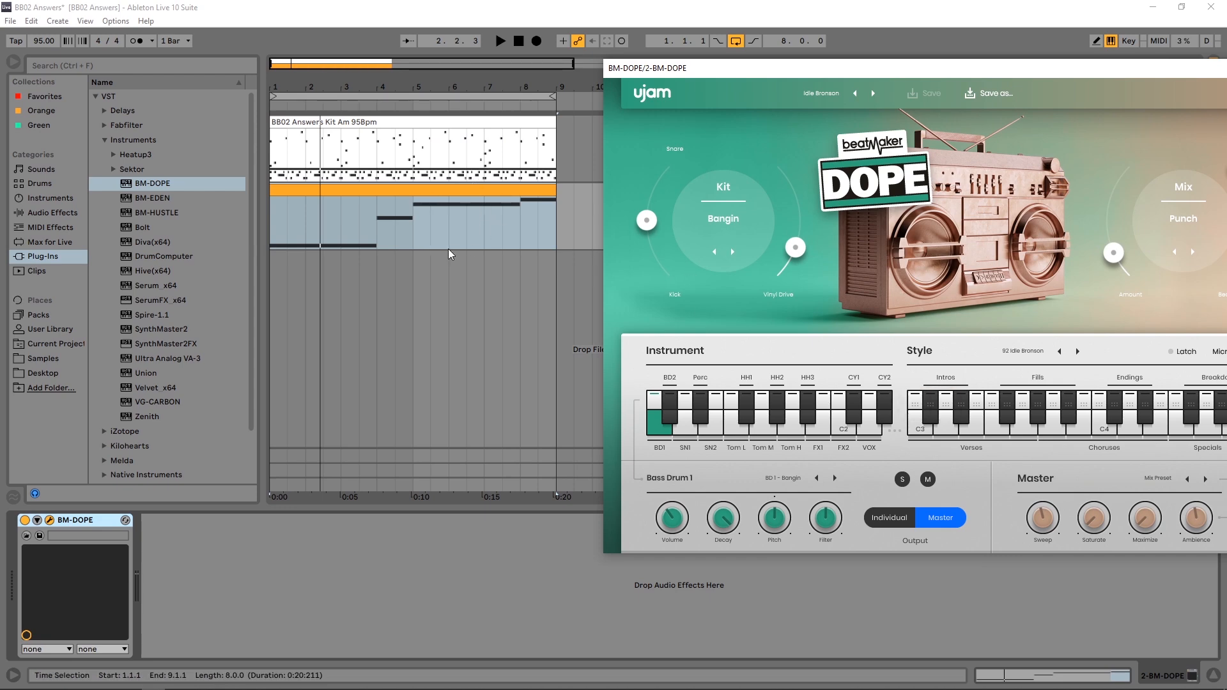
{"action": "left_click", "coordinate": [914, 430]}
{"action": "left_click_drag", "start_coordinate": [918, 403], "coordinate": [293, 198]}
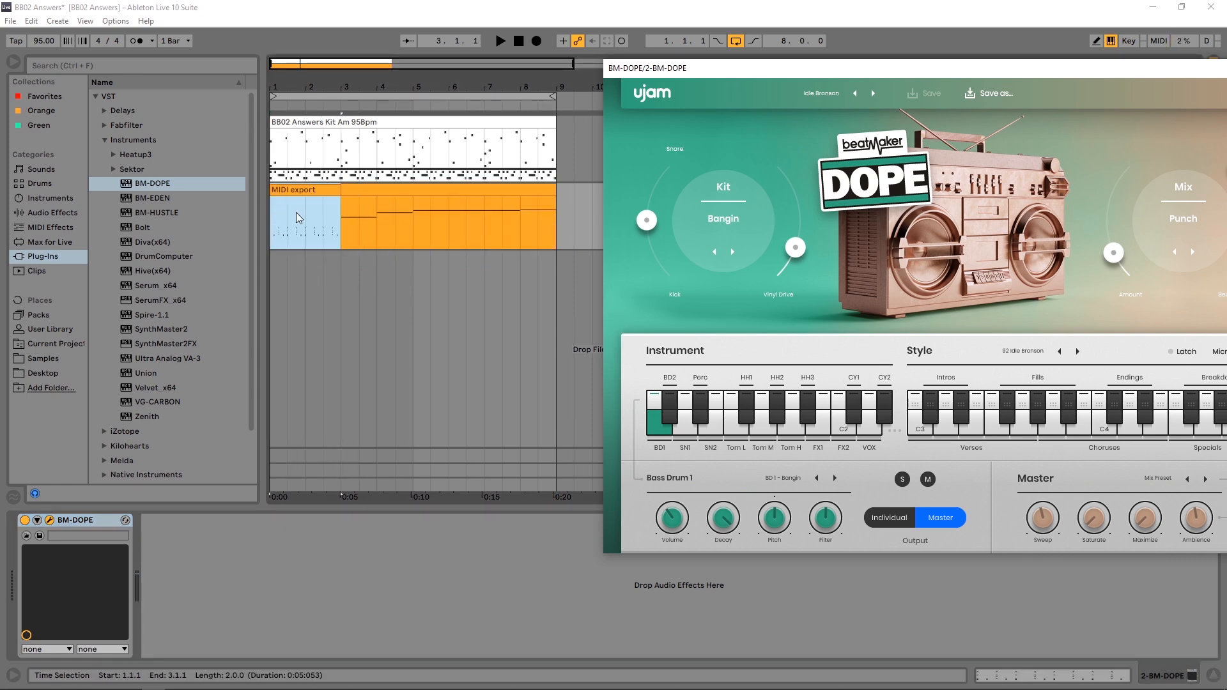
{"action": "double_click", "coordinate": [298, 197]}
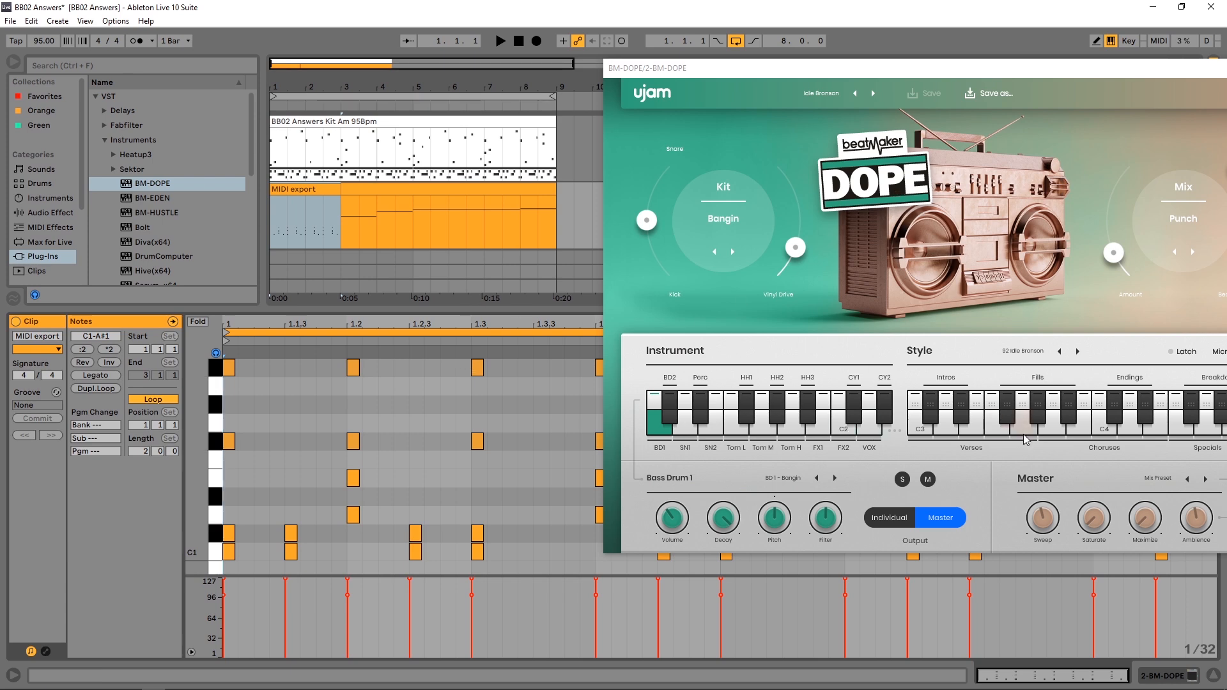
- Place MIDI clips of the first fill at bar 4, the C4 chorus at bar 5 extended to bar 8, and the last fill at bar 8
{"action": "left_click_drag", "start_coordinate": [1006, 403], "coordinate": [377, 191]}
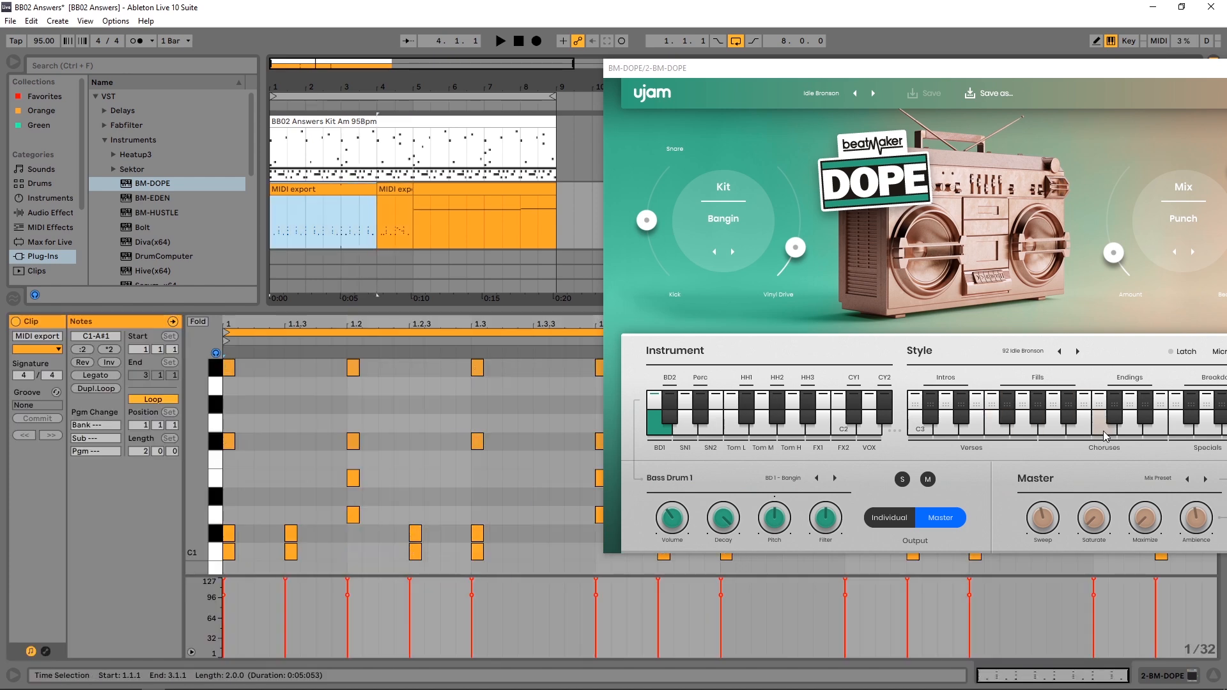
{"action": "left_click_drag", "start_coordinate": [1103, 431], "coordinate": [423, 208]}
{"action": "left_click_drag", "start_coordinate": [483, 178], "coordinate": [520, 178]}
{"action": "left_click", "coordinate": [1069, 409]}
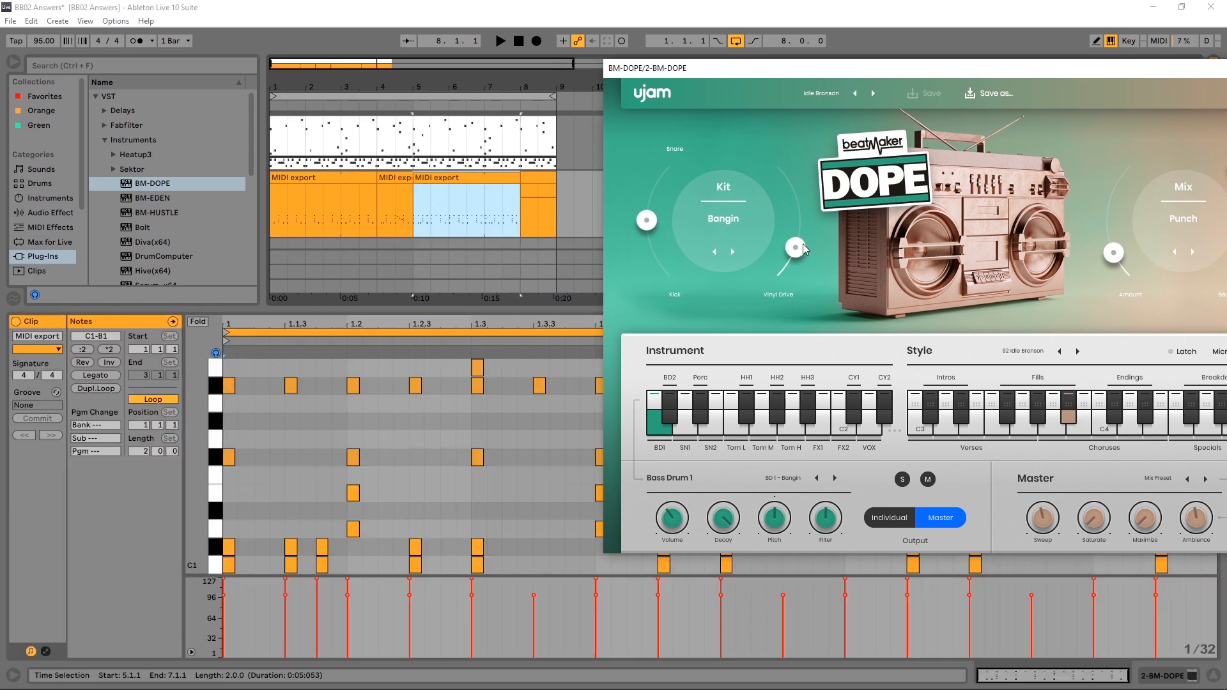
{"action": "left_click_drag", "start_coordinate": [1068, 403], "coordinate": [528, 213]}
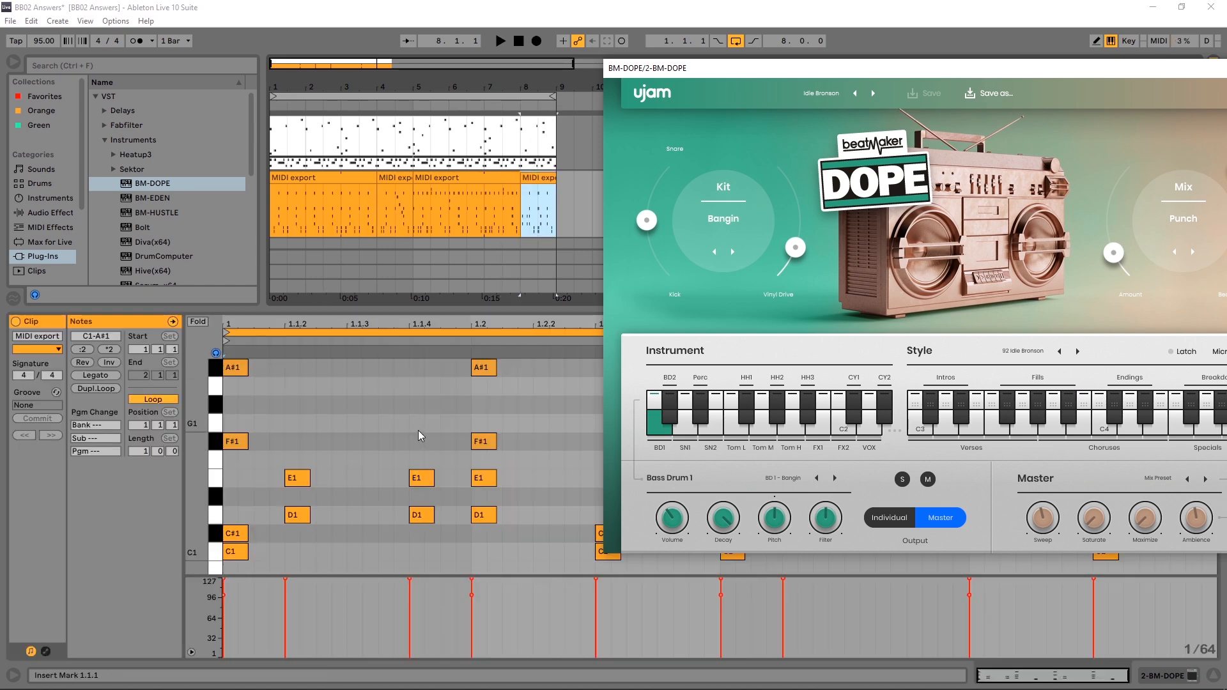
- Close the plugin window, move the four notes at 1.2 in the last MIDI clip to 1.2.2, and play the edited fill
{"action": "left_click_drag", "start_coordinate": [718, 66], "coordinate": [421, 68]}
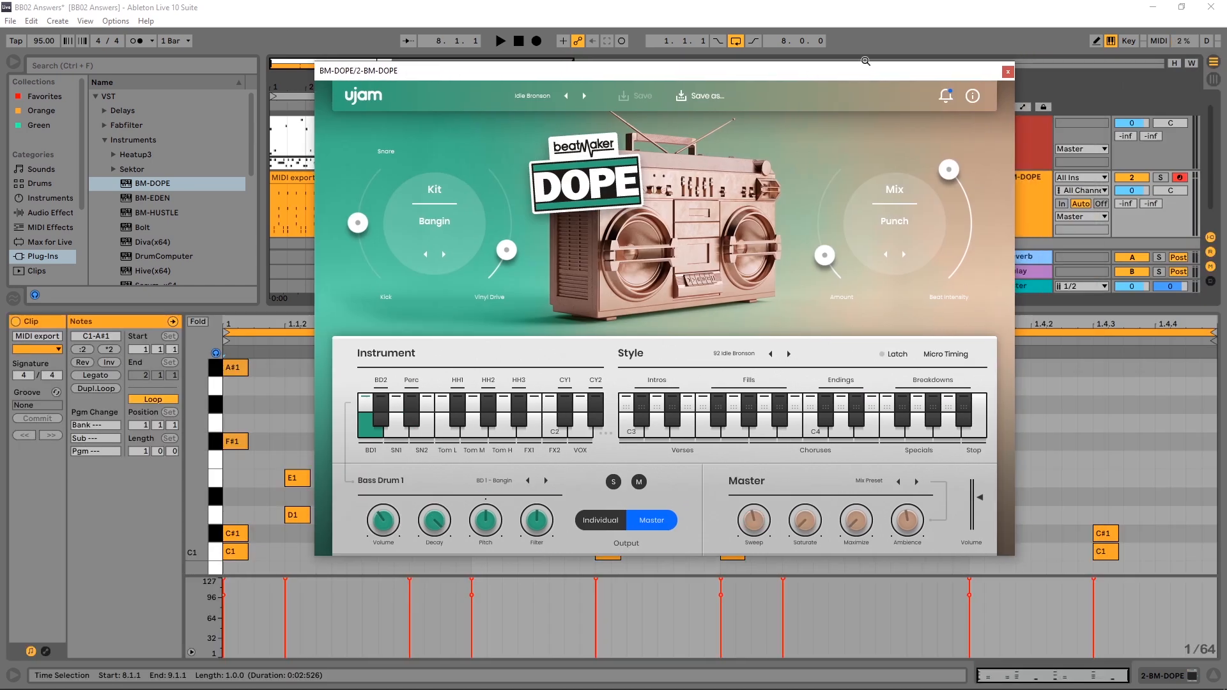
{"action": "left_click", "coordinate": [1001, 71]}
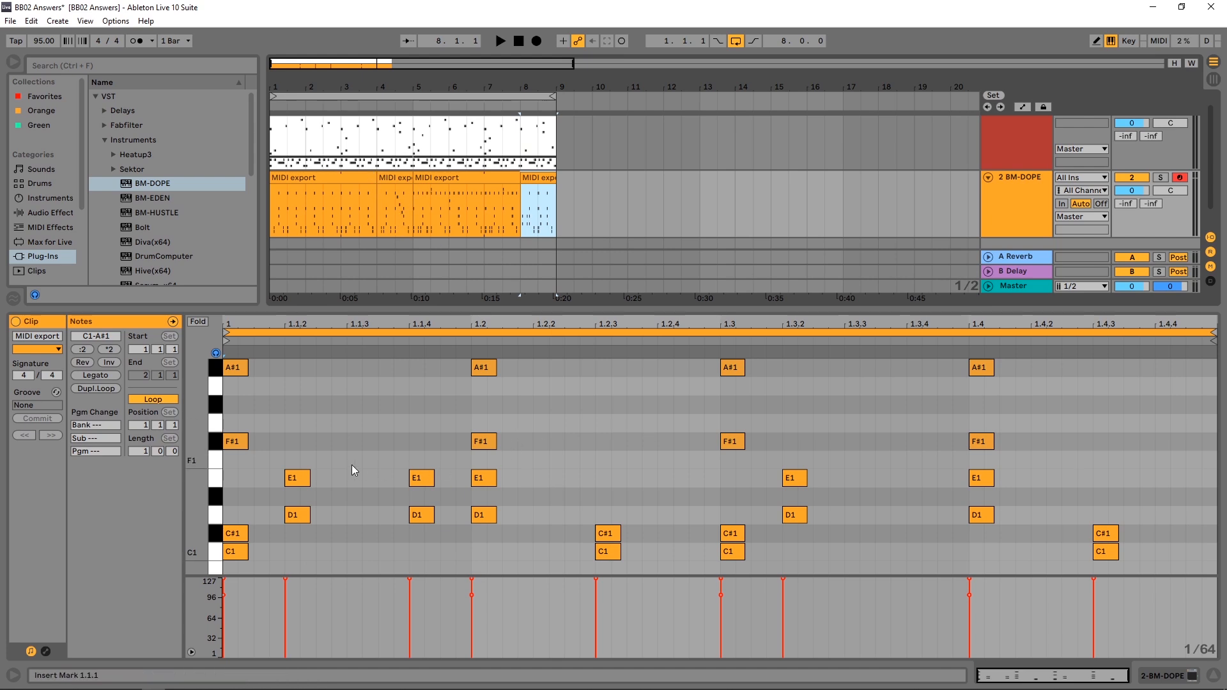
{"action": "left_click_drag", "start_coordinate": [512, 520], "coordinate": [548, 371]}
{"action": "key", "text": "space"}
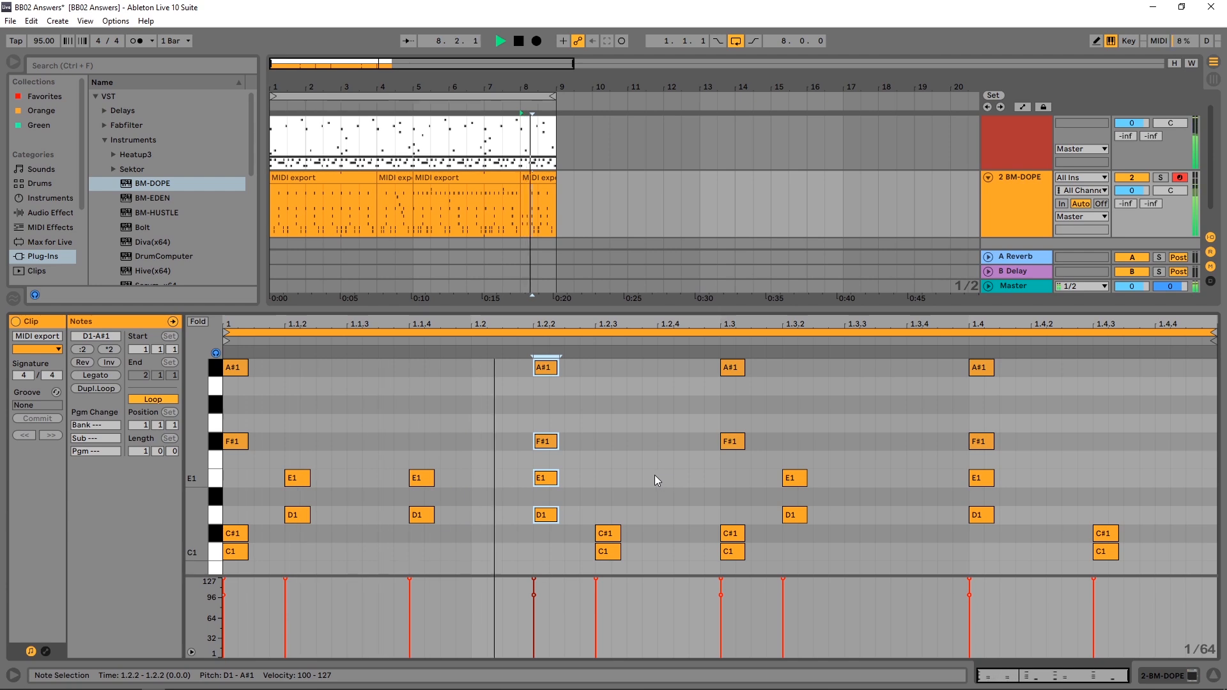
{"action": "key", "text": "space"}
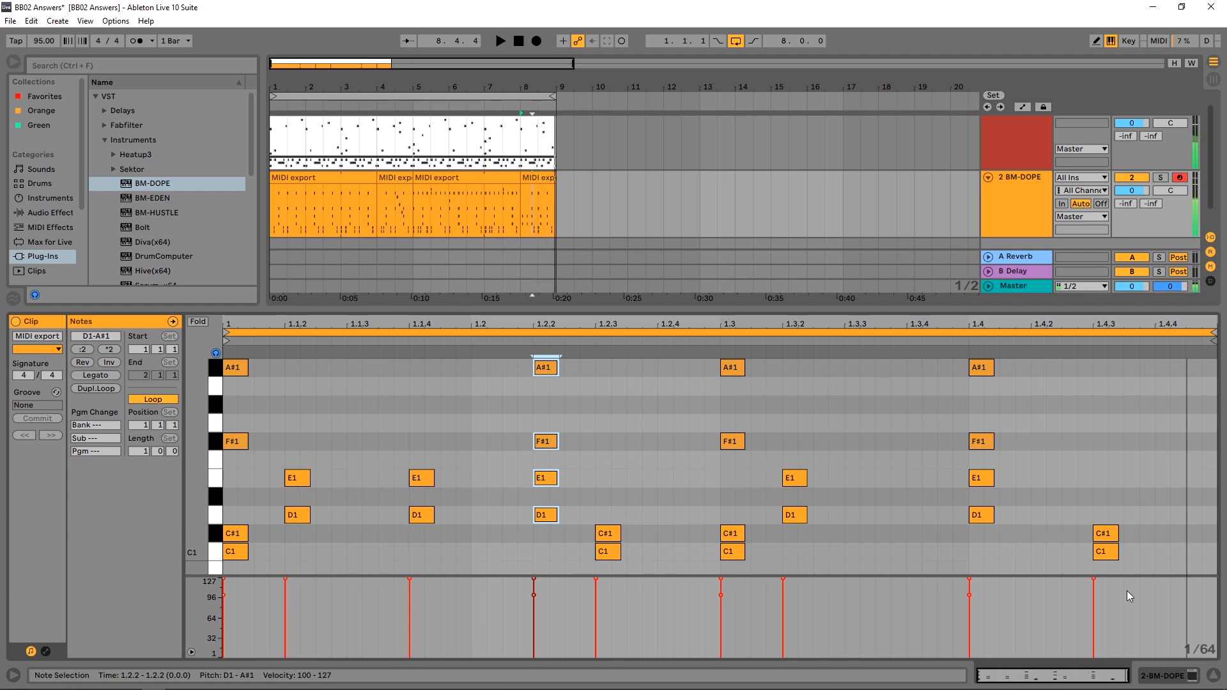
- Reopen the BM-DOPE plugin and audition the Rough and East kits on the MIDI clips, keeping East
{"action": "left_click", "coordinate": [423, 324]}
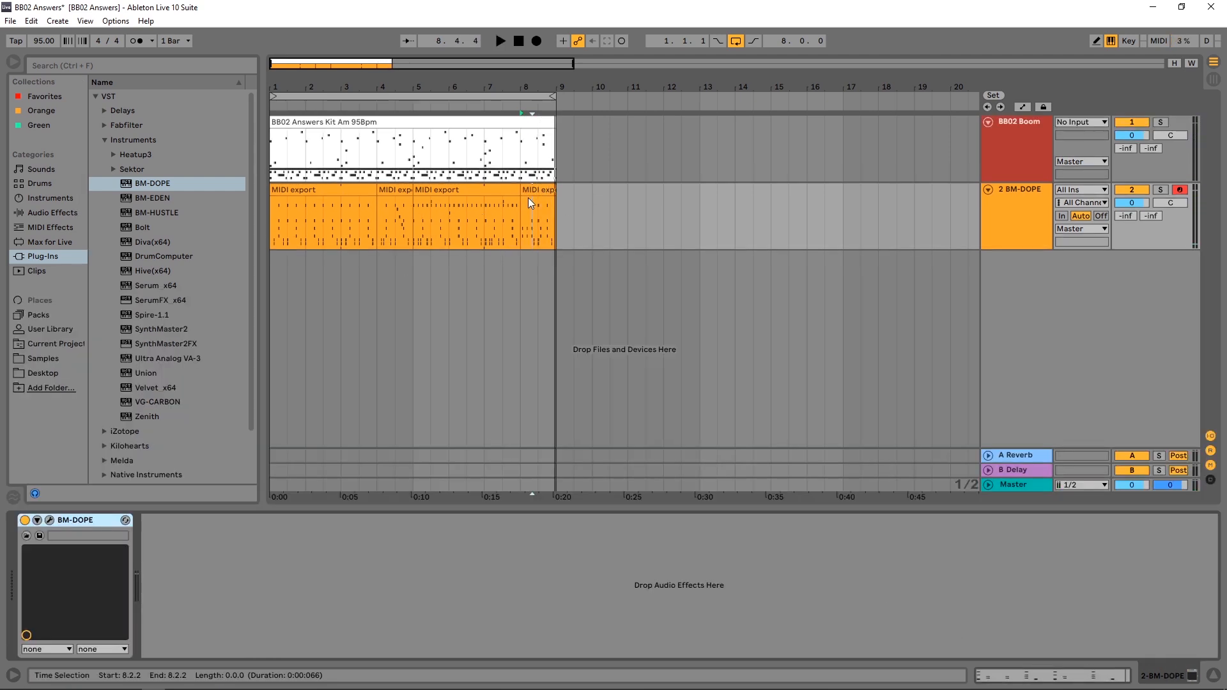
{"action": "left_click", "coordinate": [50, 520]}
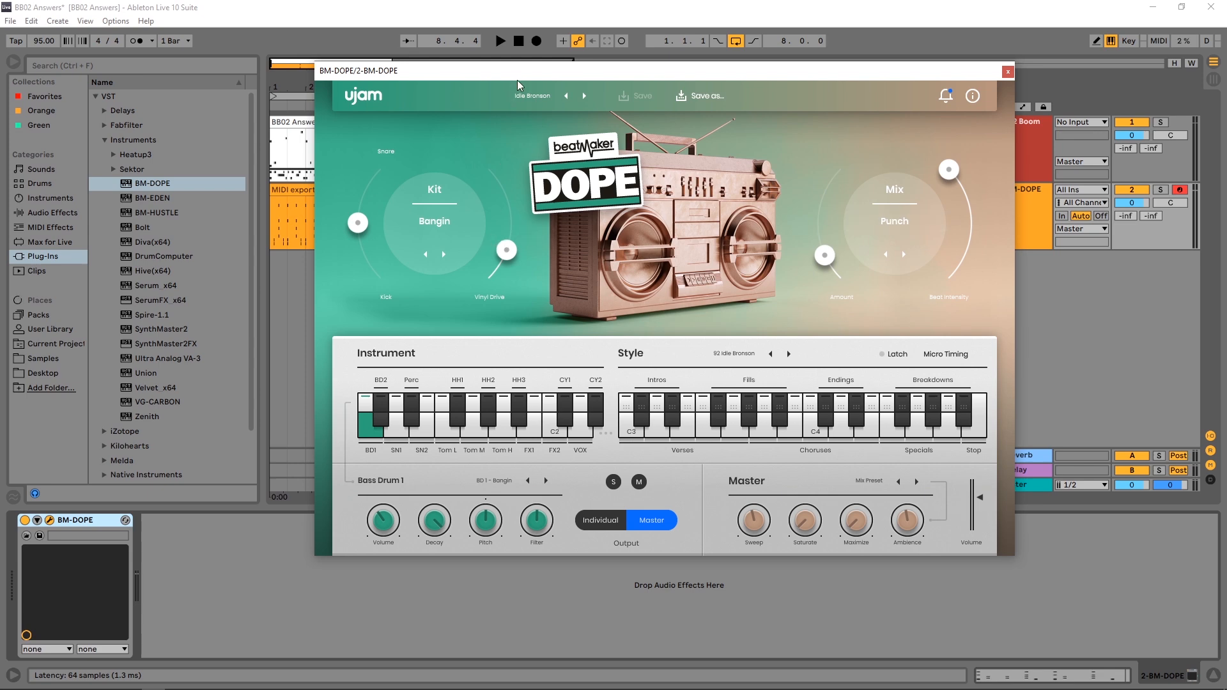
{"action": "key", "text": "space"}
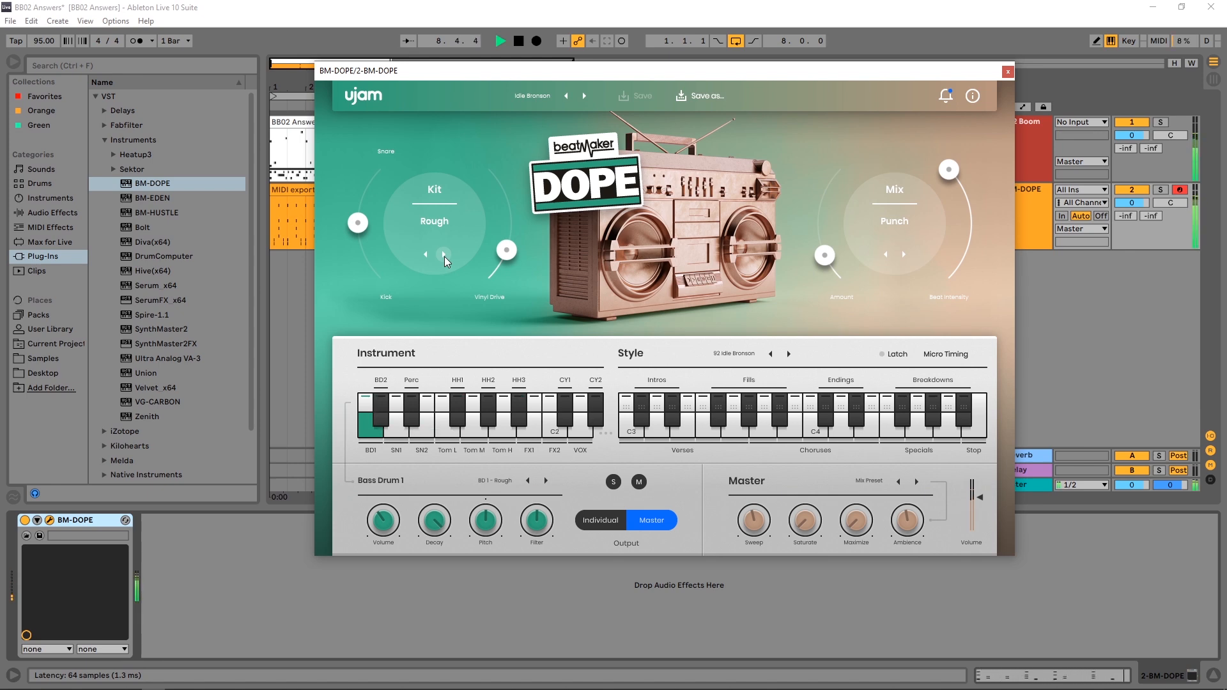
{"action": "key", "text": "space"}
{"action": "left_click", "coordinate": [443, 256]}
{"action": "key", "text": "space"}
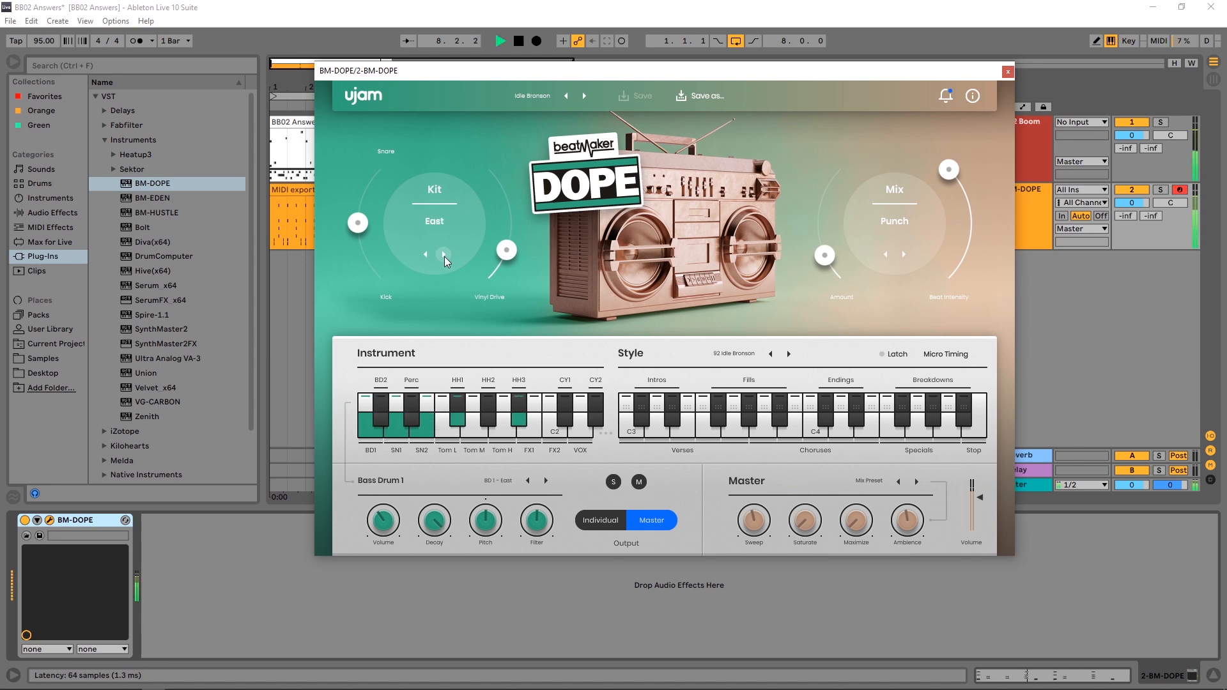
{"action": "key", "text": "space"}
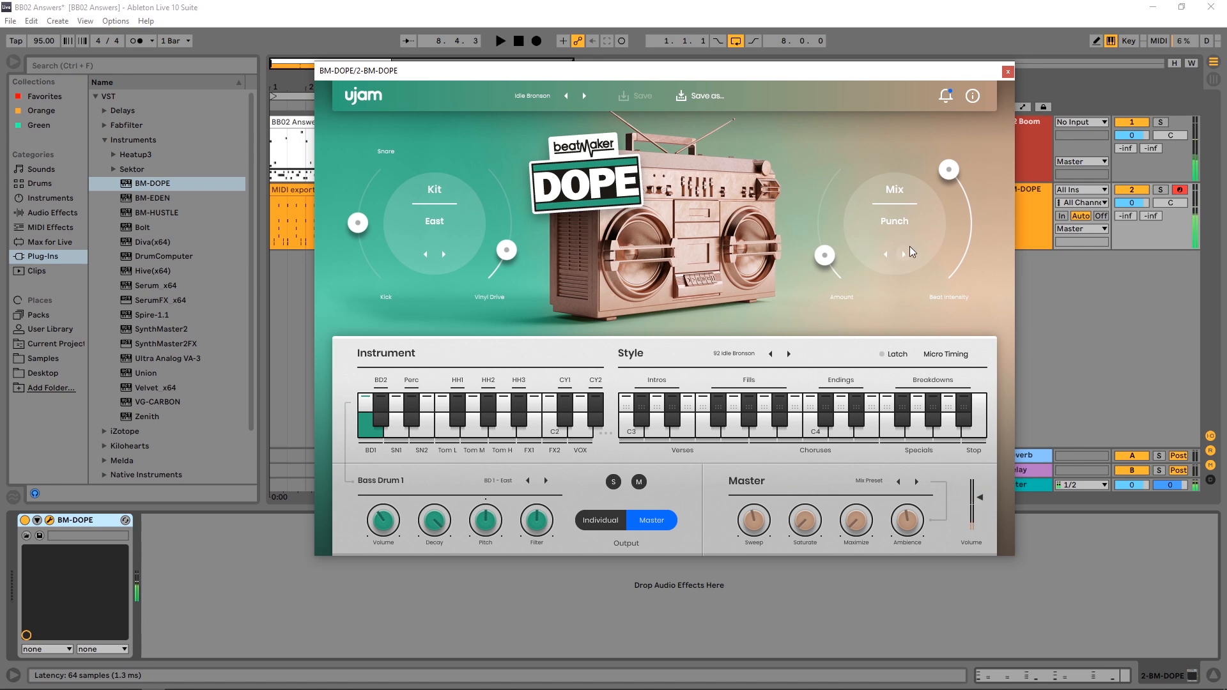
- Audition the Real, Slammin and Bomb mixes with a raised mix Amount, keeping Bomb
{"action": "left_click", "coordinate": [904, 256]}
{"action": "key", "text": "space"}
{"action": "left_click_drag", "start_coordinate": [825, 258], "coordinate": [825, 193]}
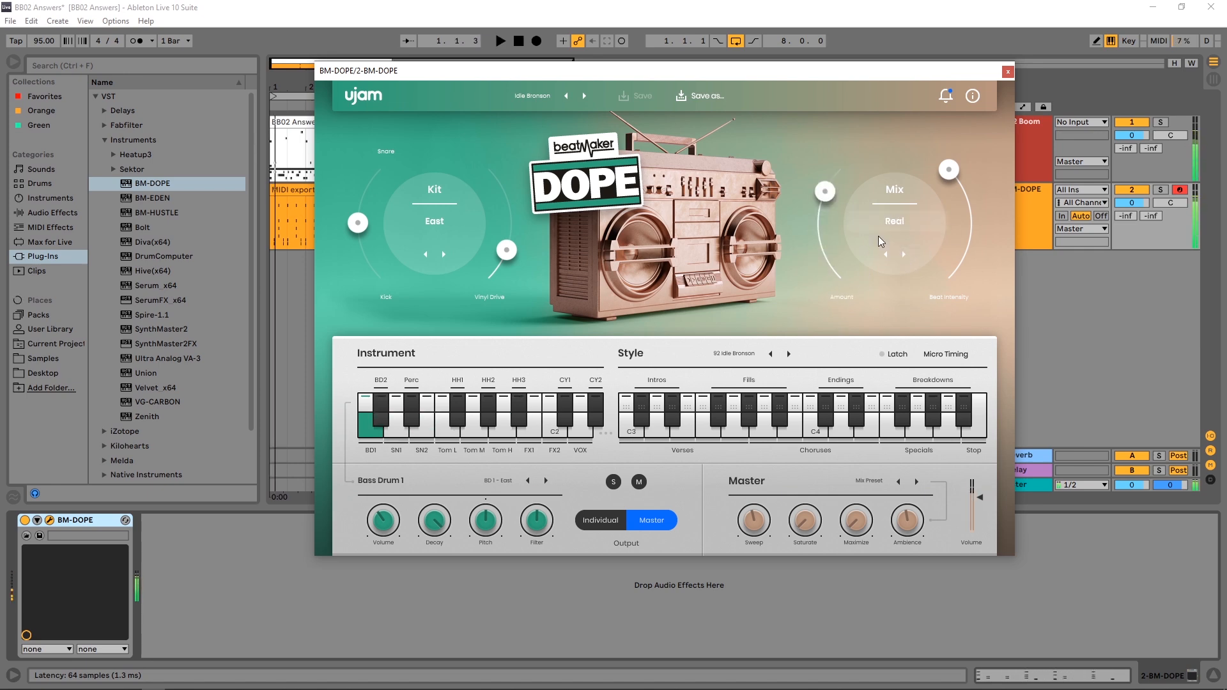
{"action": "left_click", "coordinate": [904, 256]}
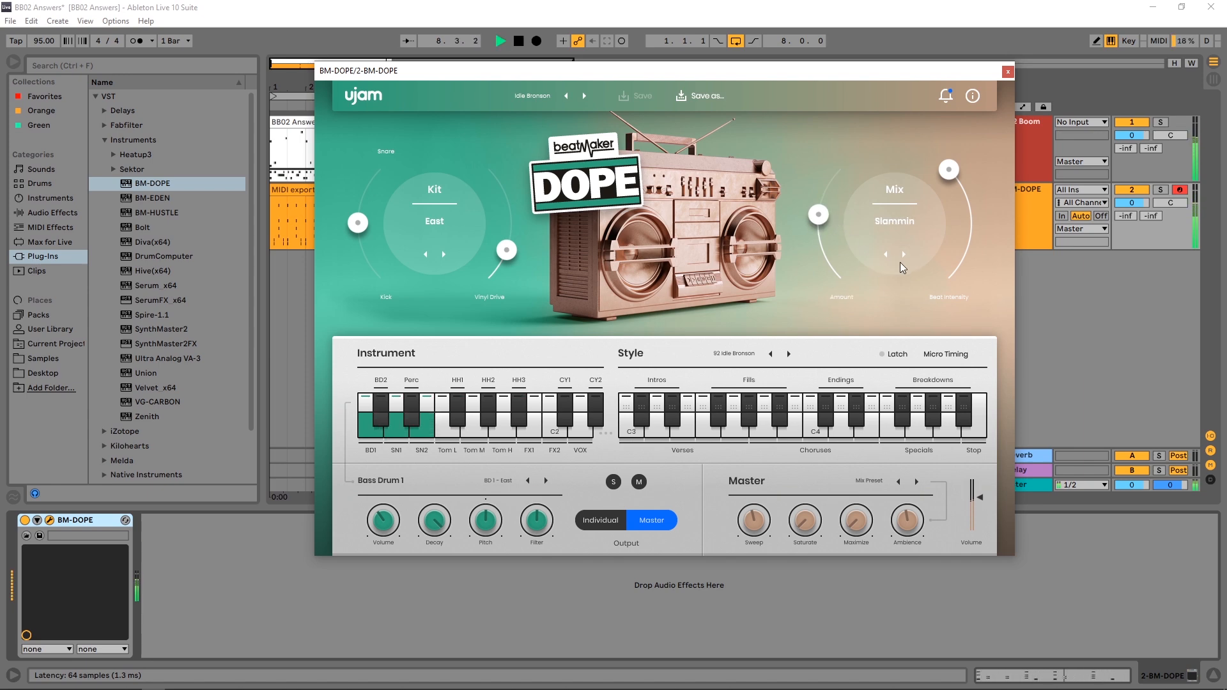
{"action": "key", "text": "space"}
{"action": "key", "text": "space"}
{"action": "key", "text": "space"}
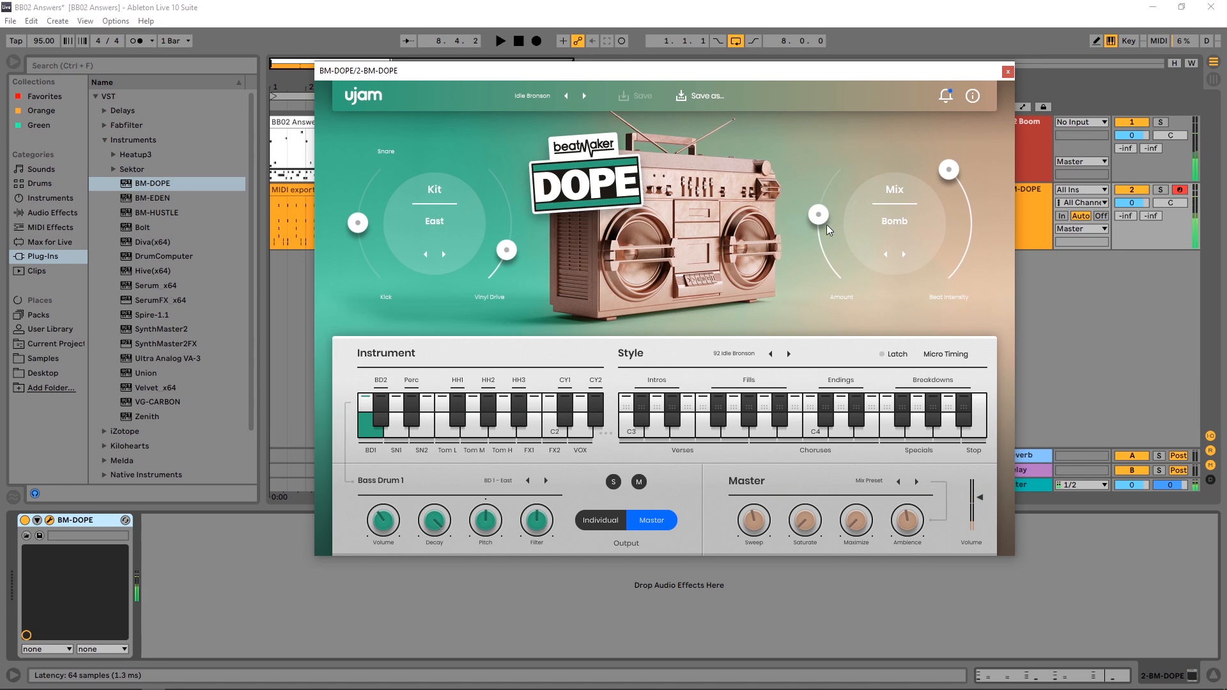
- Load the Small Room preset in the Master section and start playback
{"action": "left_click", "coordinate": [752, 440]}
{"action": "mouse_move", "coordinate": [530, 69]}
{"action": "left_mouse_down"}
{"action": "mouse_move", "coordinate": [641, 141]}
{"action": "mouse_move", "coordinate": [549, 76]}
{"action": "left_mouse_up"}
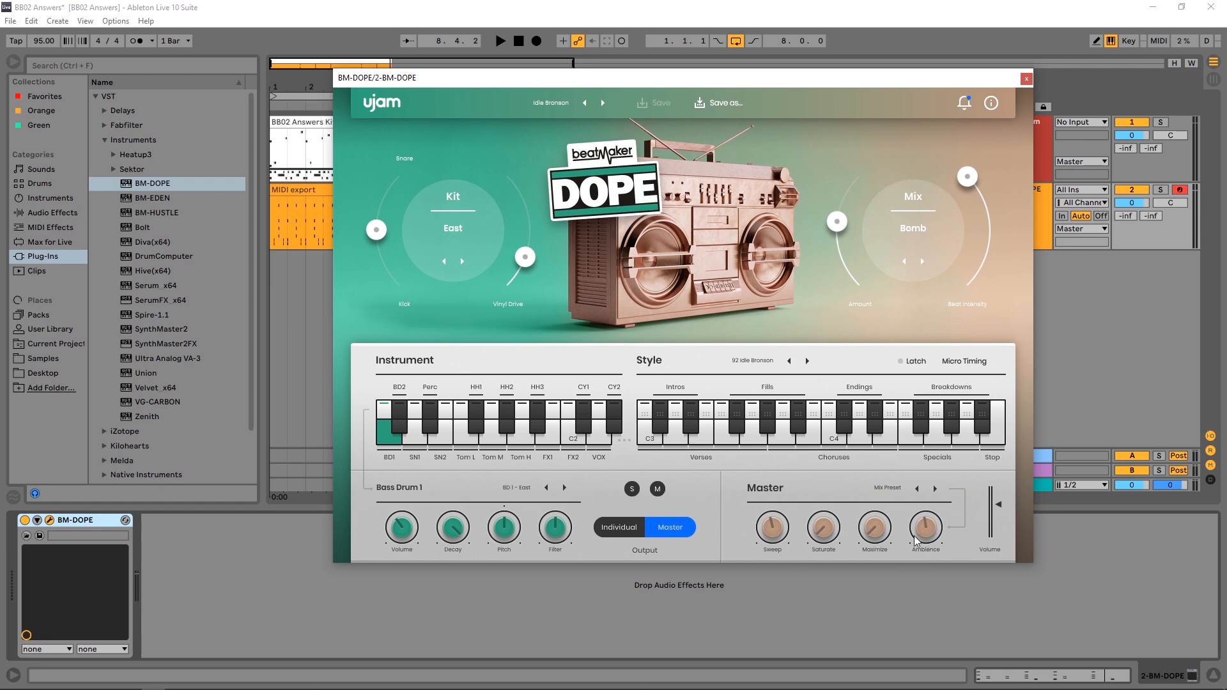
{"action": "left_click", "coordinate": [891, 486]}
{"action": "left_click", "coordinate": [863, 530]}
{"action": "key", "text": "space"}
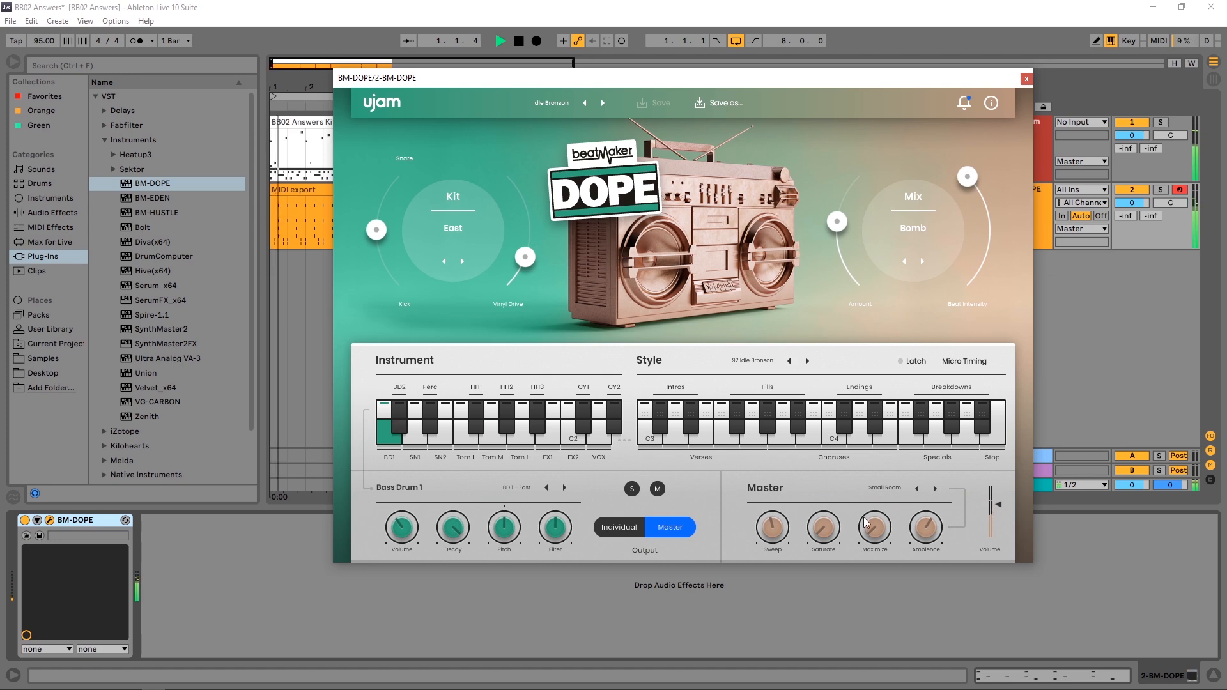
- Raise the Master section's Maximize and Saturate and vary the Sweep filter during playback, leaving Sweep centred
{"action": "left_click_drag", "start_coordinate": [875, 528], "coordinate": [884, 411]}
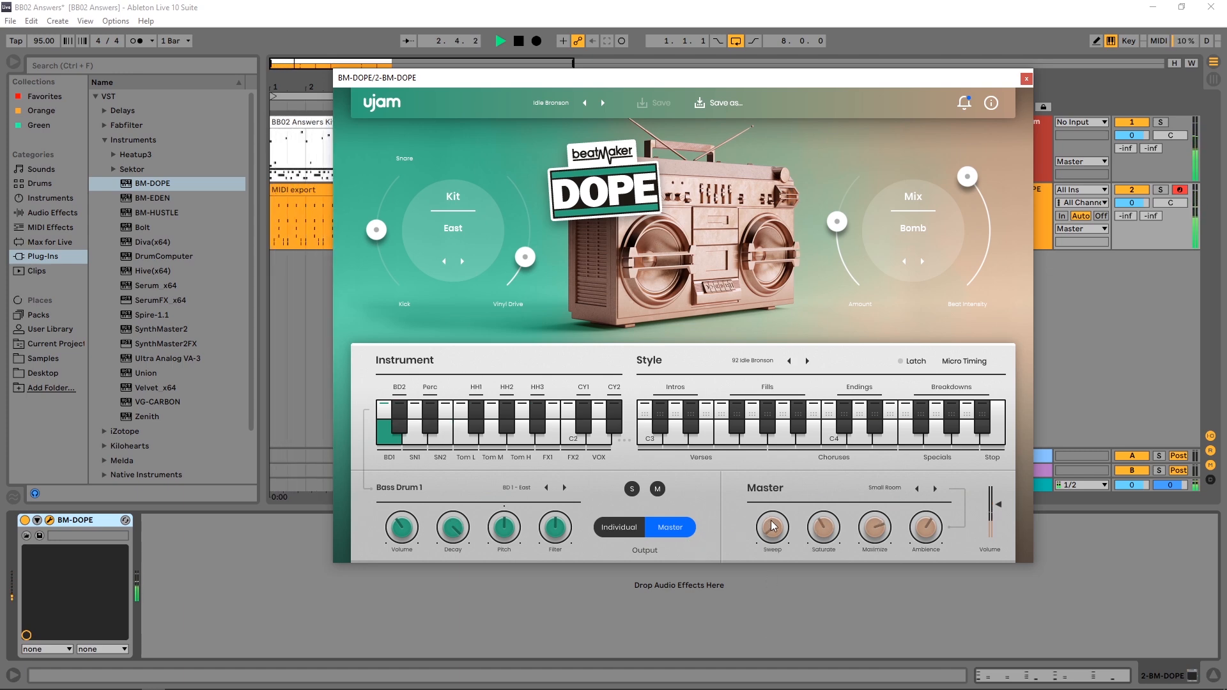
{"action": "left_click_drag", "start_coordinate": [771, 535], "coordinate": [793, 382]}
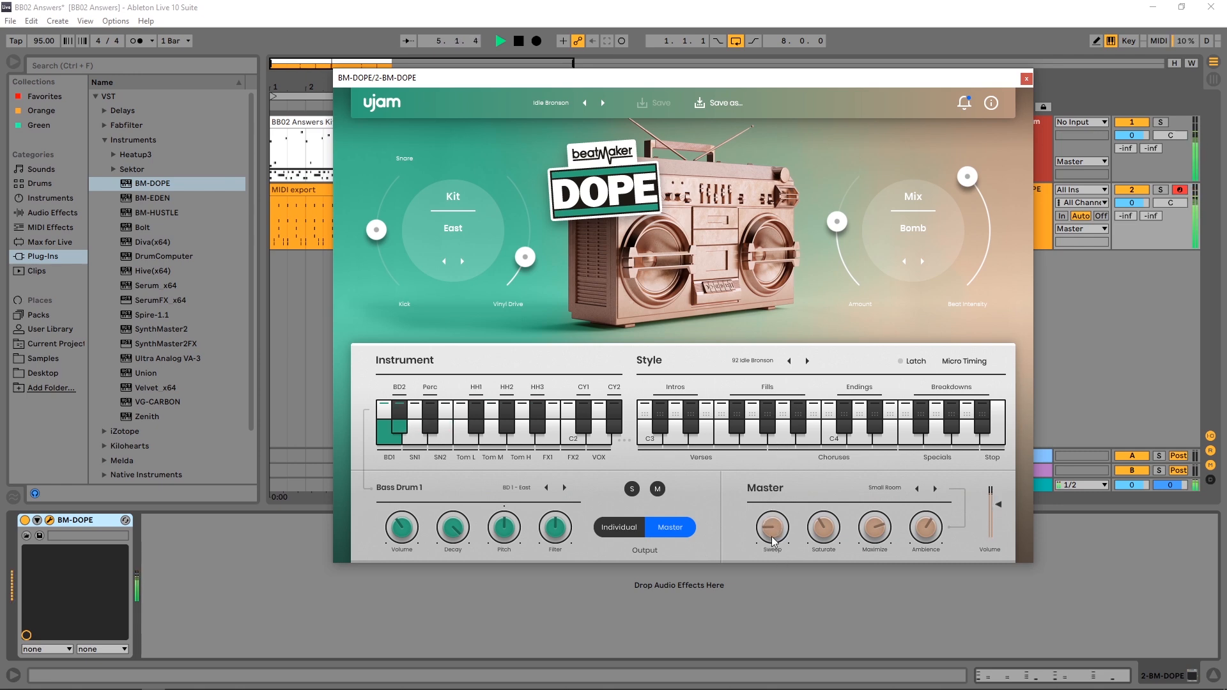
{"action": "key", "text": "space"}
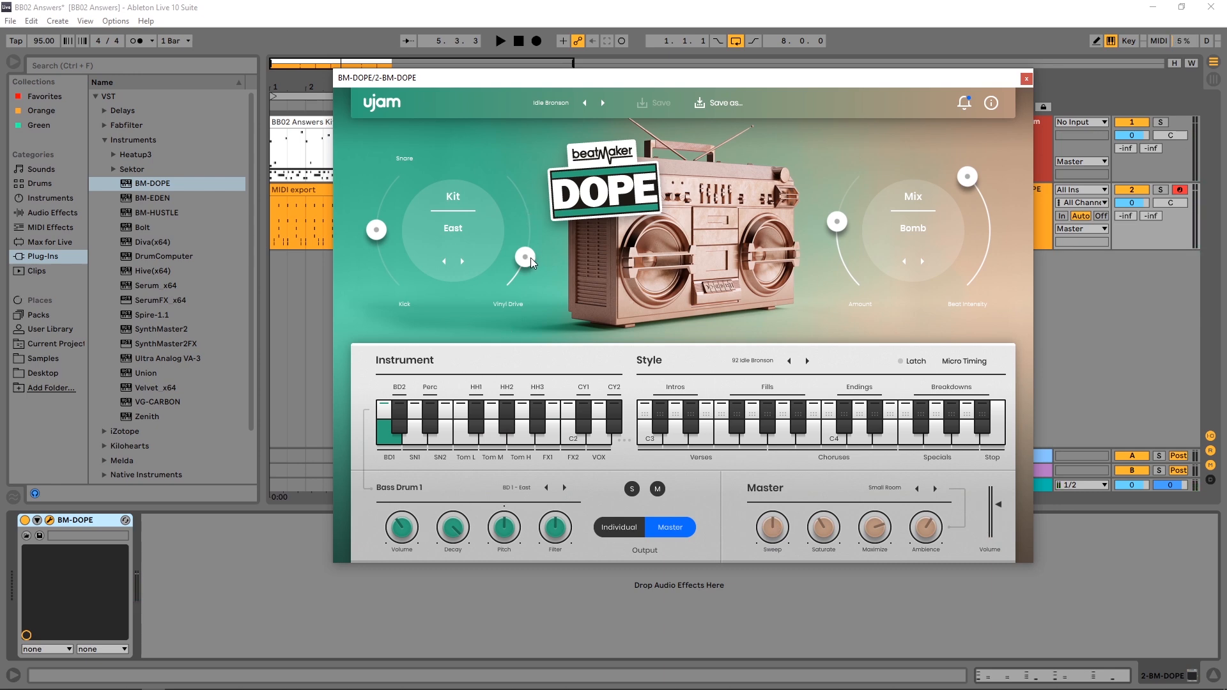
- Reduce the kit's Vinyl Drive and the mix Amount to their minimum and play the beat with these settings
{"action": "left_click_drag", "start_coordinate": [531, 262], "coordinate": [548, 309]}
{"action": "double_click", "coordinate": [844, 221]}
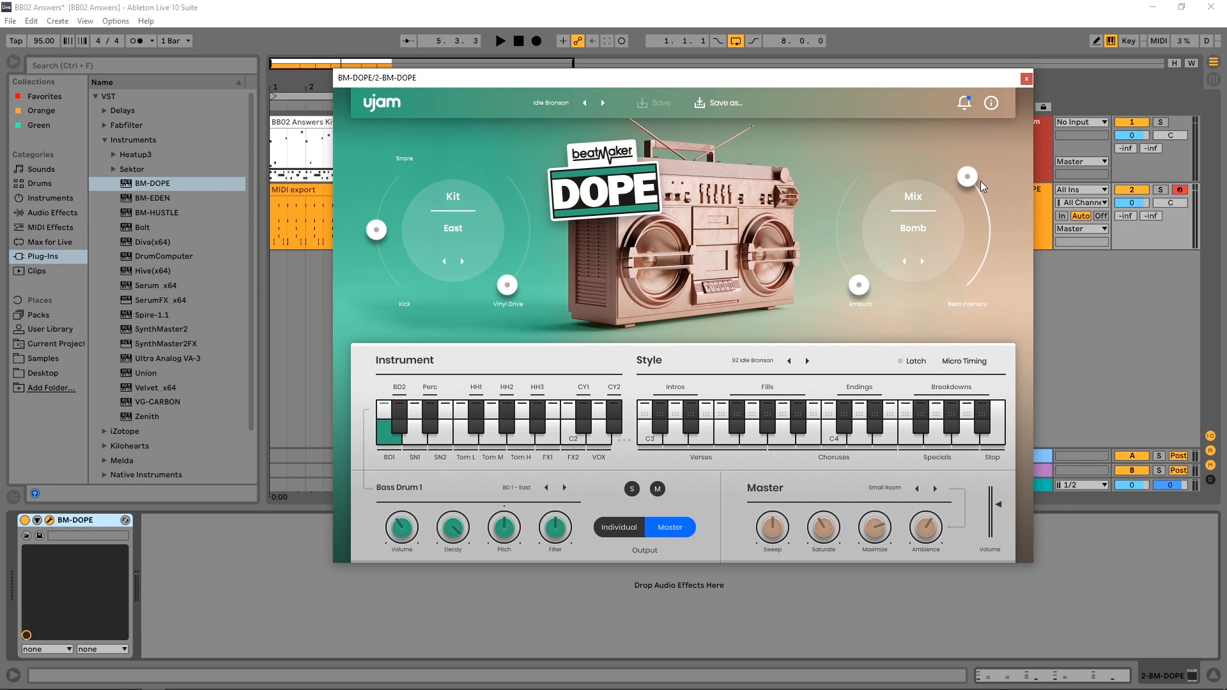
{"action": "key", "text": "space"}
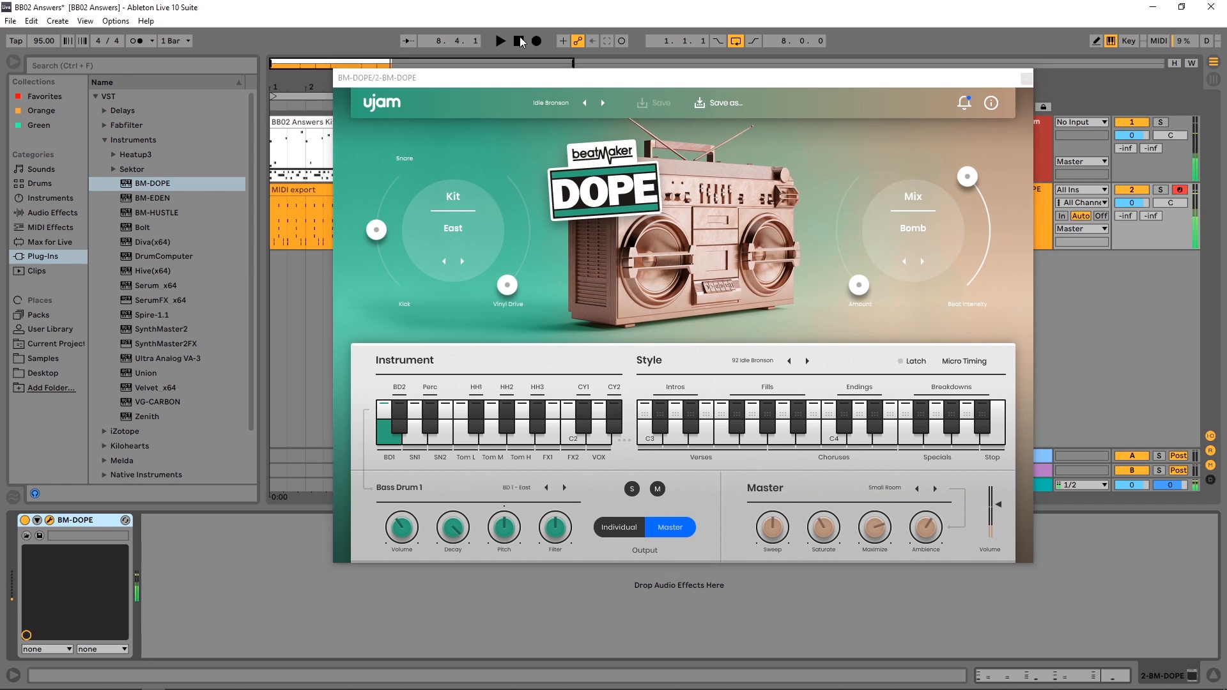
{"action": "key", "text": "space"}
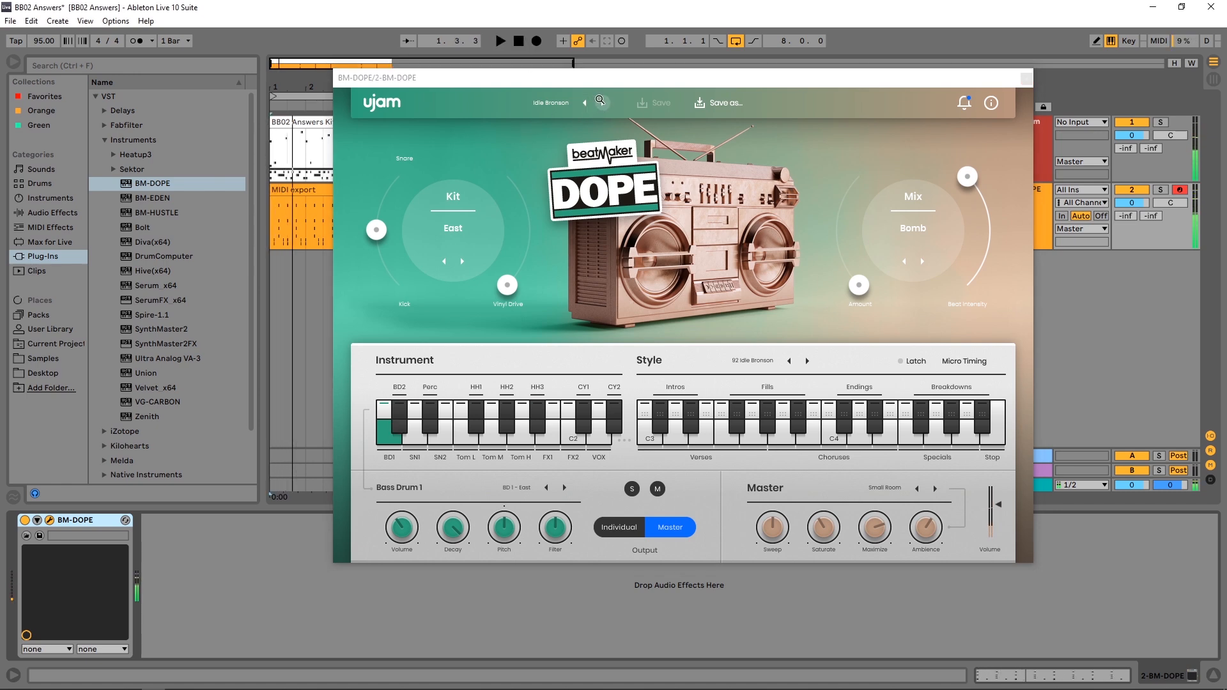